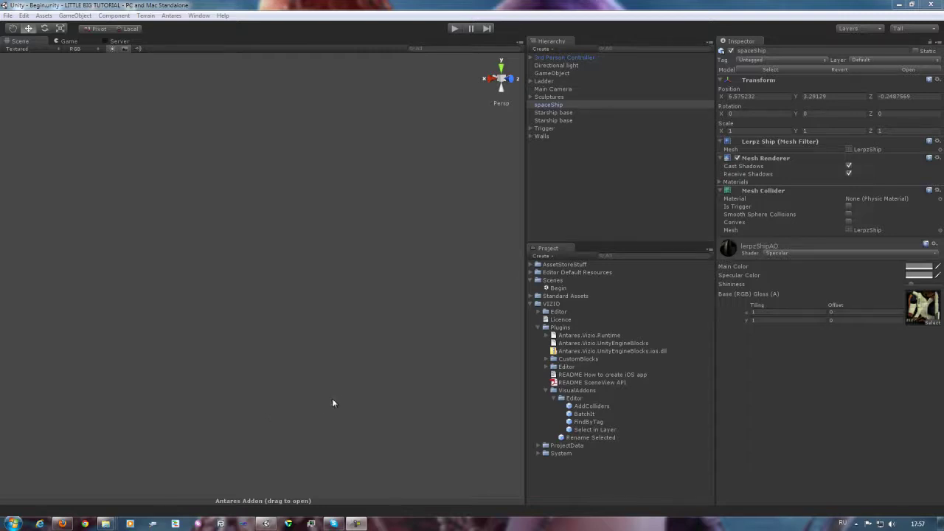
Frame the spaceShip from several orbit angles and open the Antares Addon panel on Transform.
mouse_move(185, 347)
alt+mouse_down()
mouse_move(293, 413)
mouse_move(96, 320)
alt+mouse_up()
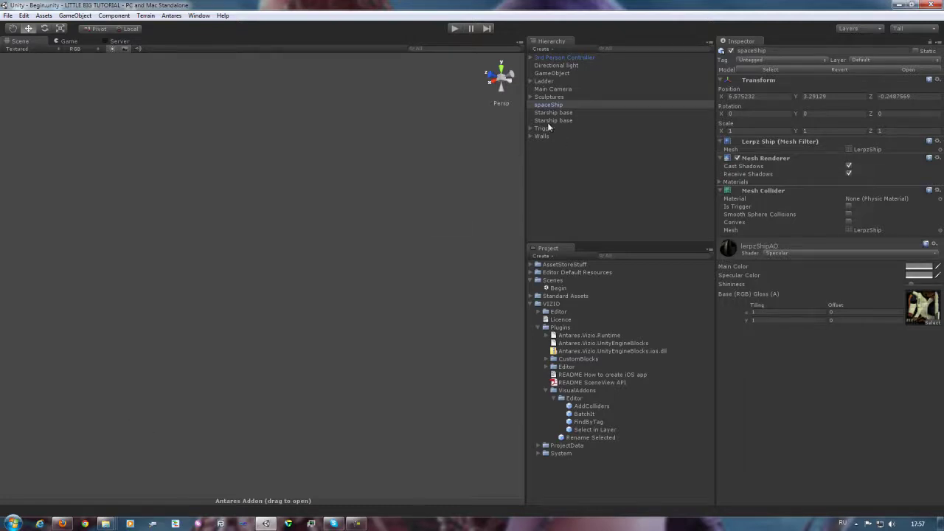
double_click(555, 104)
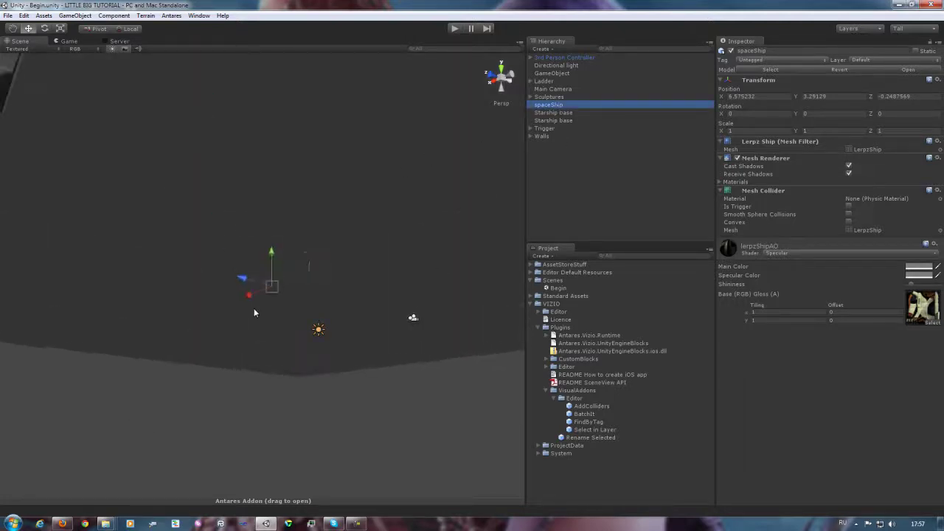
alt+drag(253, 279, 935, 231)
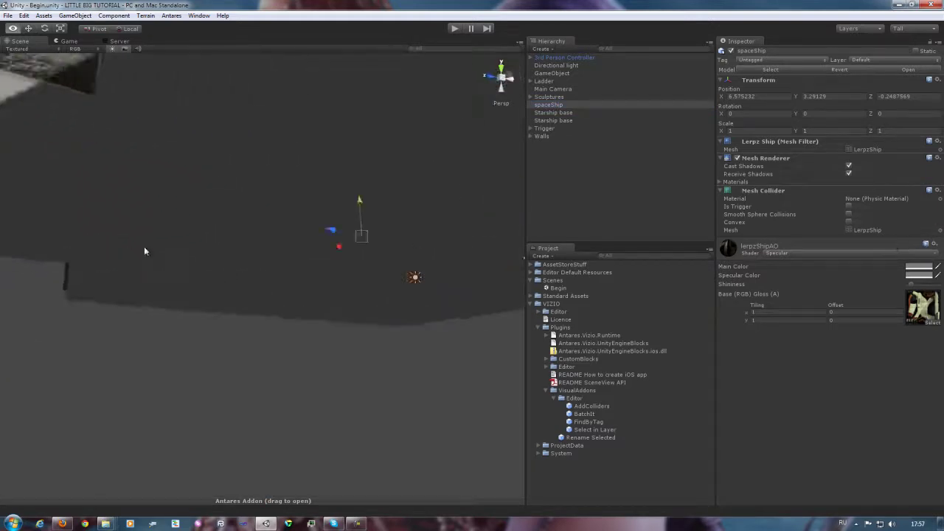
alt+drag(935, 231, 194, 252)
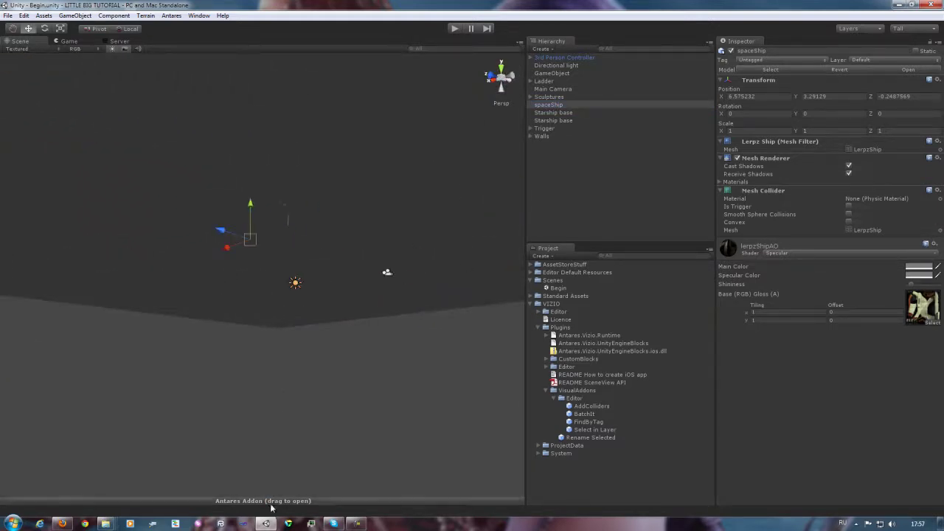
mouse_move(273, 501)
mouse_down()
mouse_move(284, 334)
mouse_move(292, 440)
mouse_up()
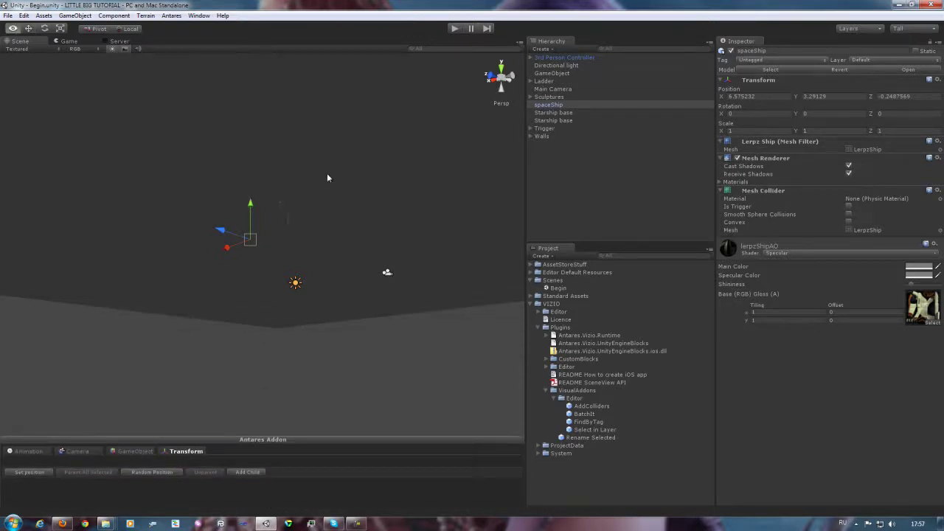
Orbit and zoom over the level walls, then frame the spaceShip with F.
mouse_move(327, 177)
alt+mouse_down()
mouse_move(401, 304)
mouse_move(119, 282)
alt+mouse_up()
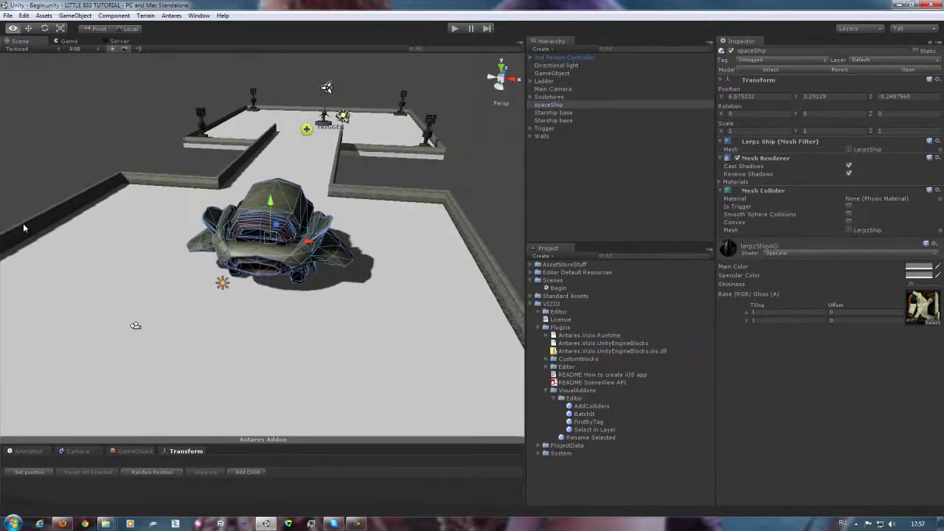
scroll(270, 331, up, 1)
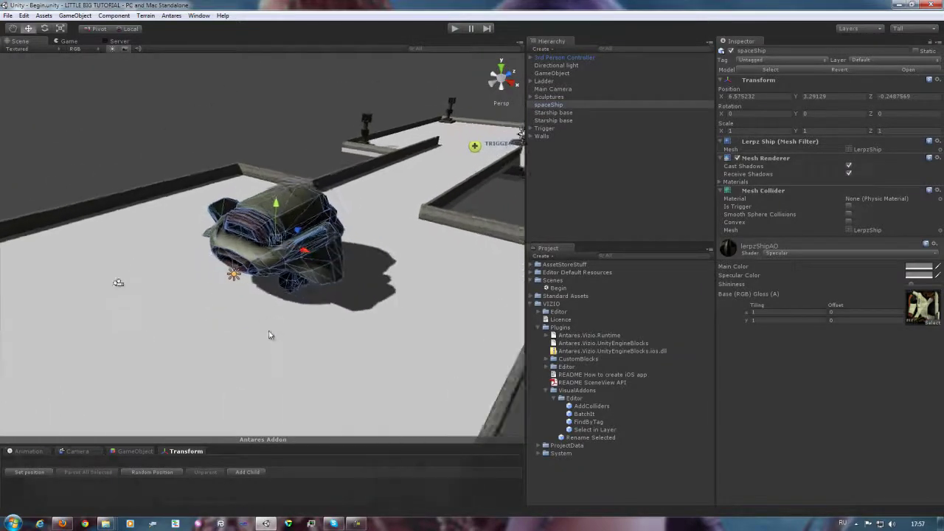
scroll(270, 330, up, 2)
scroll(270, 331, up, 2)
alt+drag(270, 330, 183, 353)
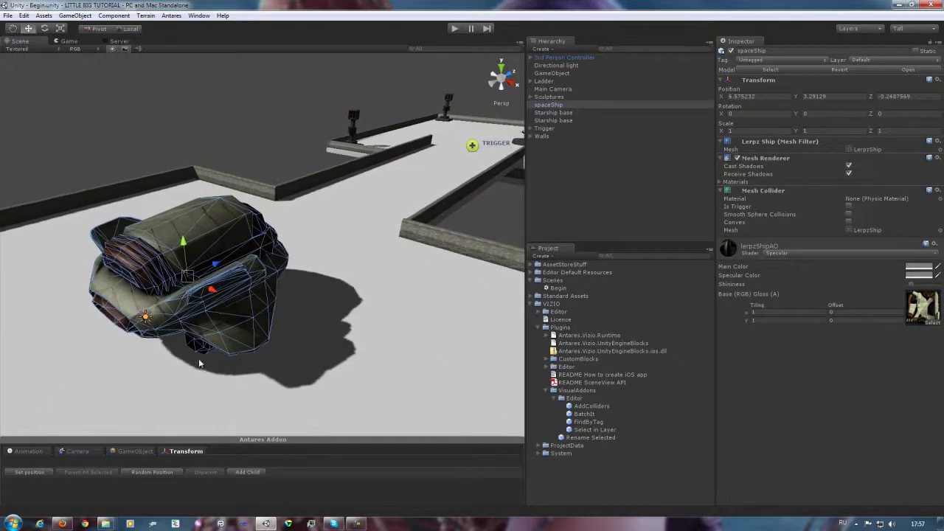
key(f)
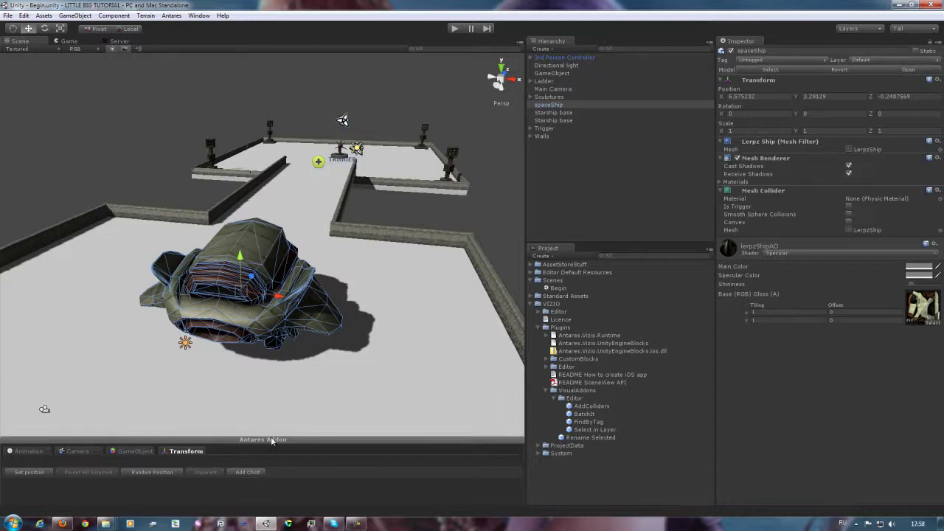
Resize and collapse the Antares Addon panel, then drag it open taller again.
drag(271, 440, 268, 409)
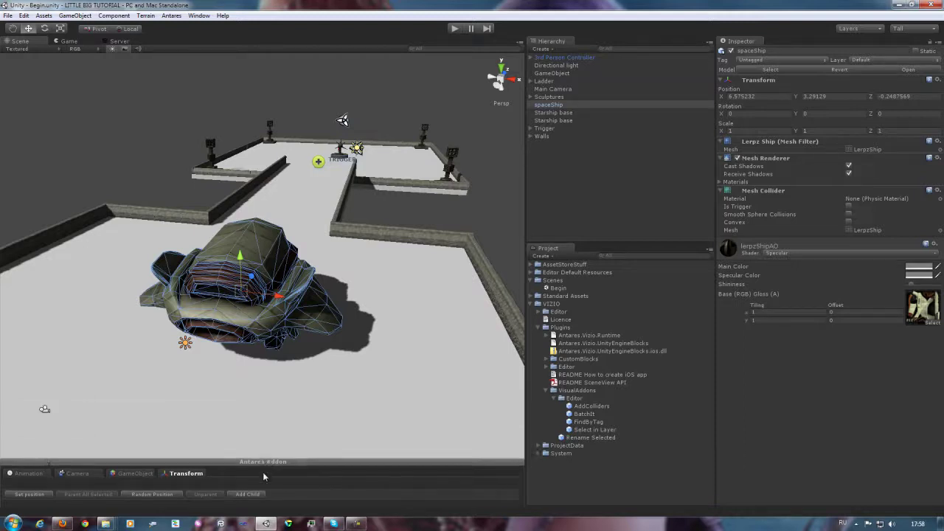
drag(267, 409, 267, 502)
alt+drag(300, 425, 376, 391)
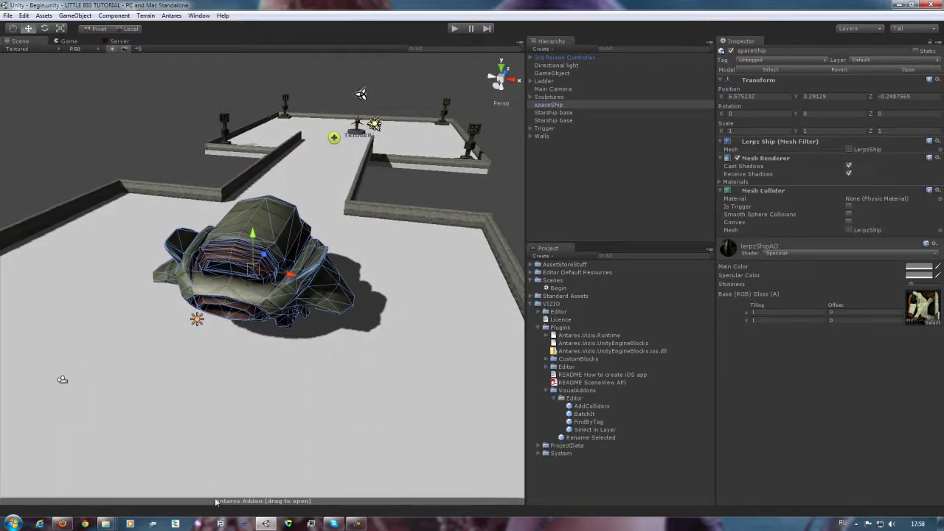
drag(217, 501, 233, 391)
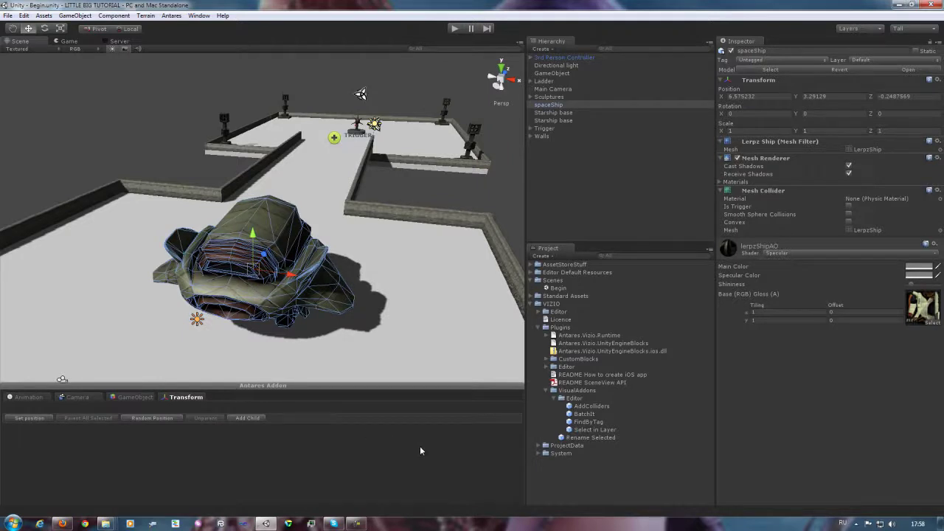
Cycle through the GameObject, Animation and Transform tabs, then choose Save camera position under Camera.
click(138, 399)
click(80, 399)
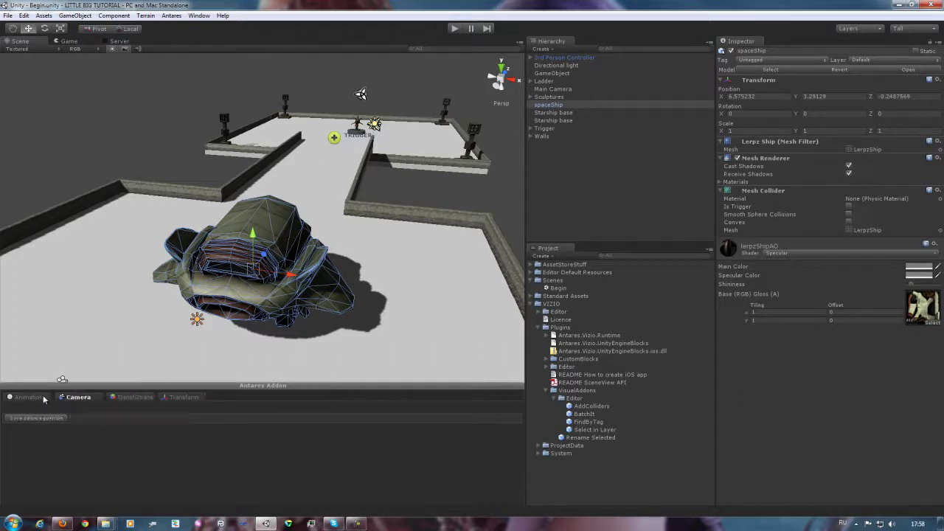
click(30, 396)
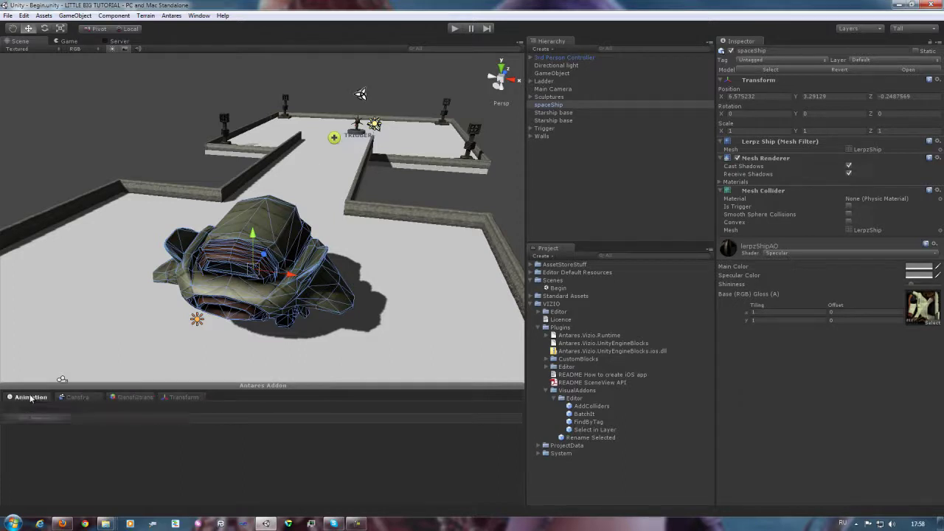
click(70, 399)
click(133, 400)
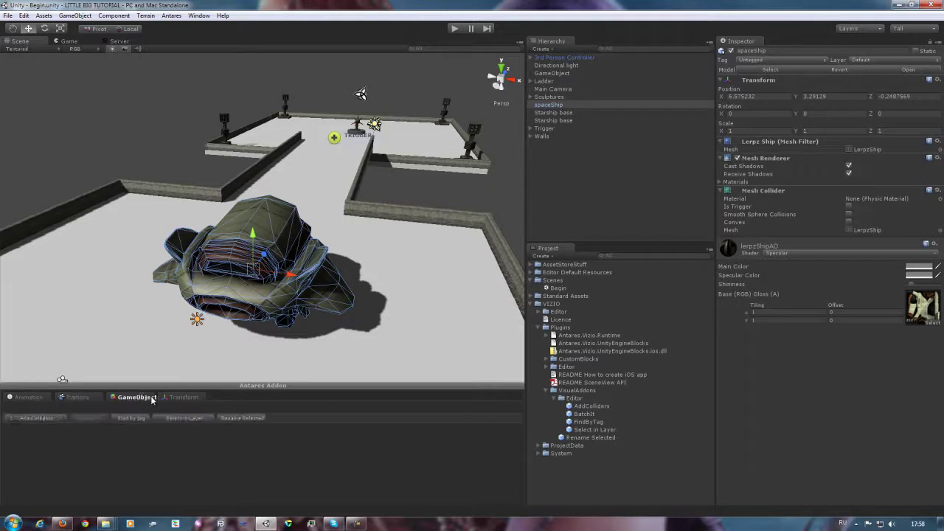
click(171, 399)
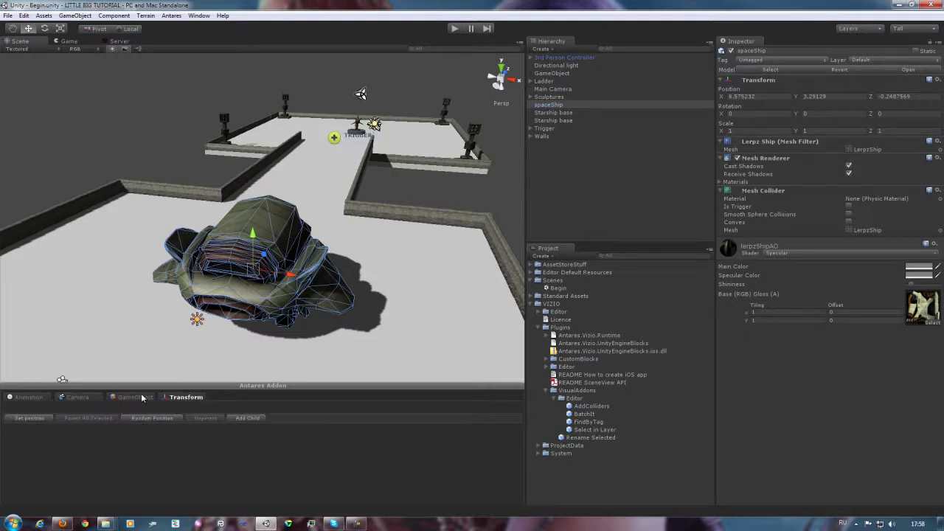
click(78, 398)
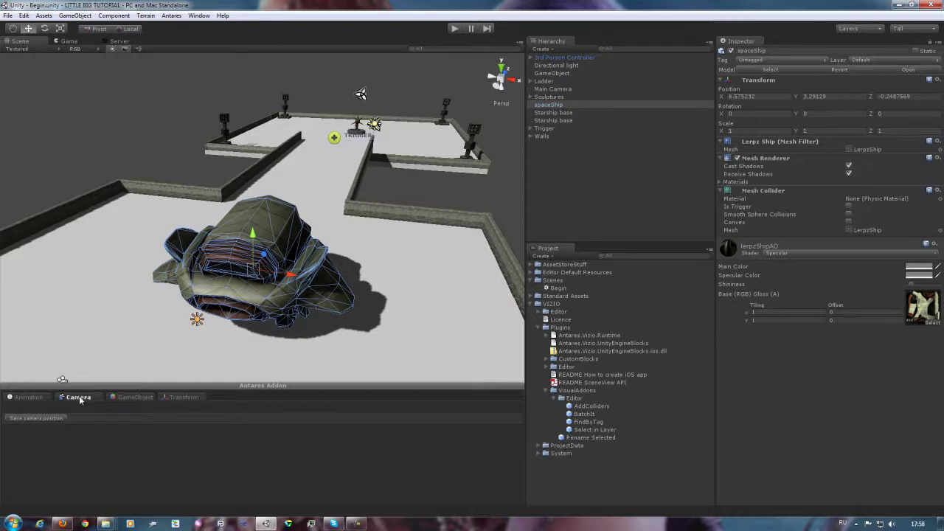
click(40, 418)
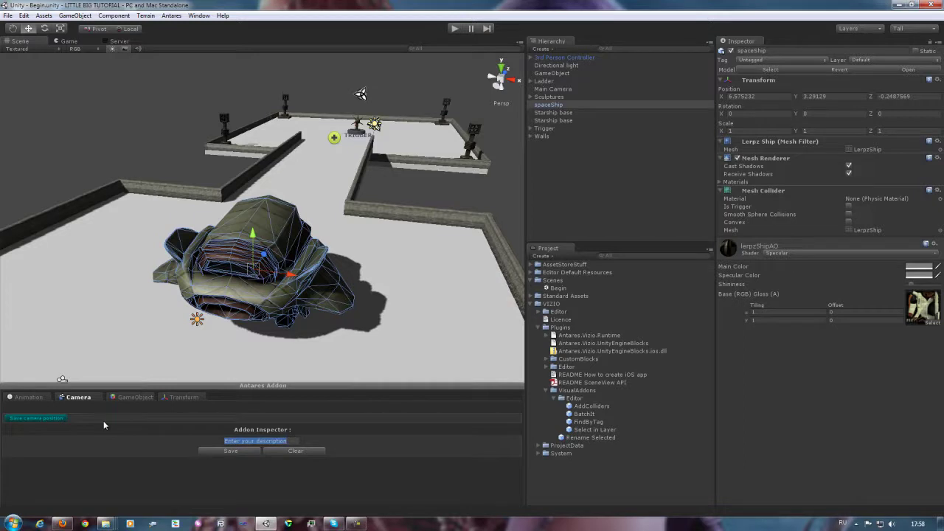
Save the current view as camera position 0 with description 'sbu'.
text(sbuu)
key(BackSpace)
click(213, 450)
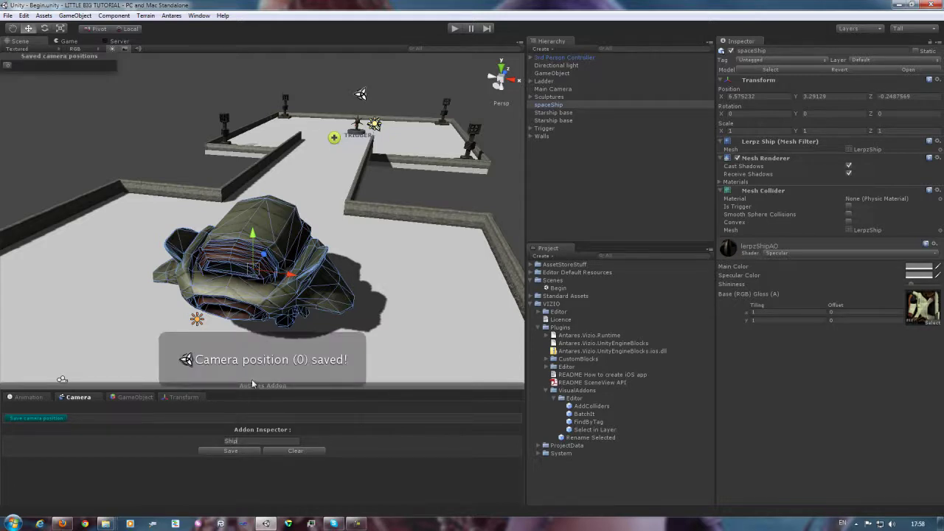
Collapse the Antares Addon panel and move the scene camera to an arena overview.
click(396, 388)
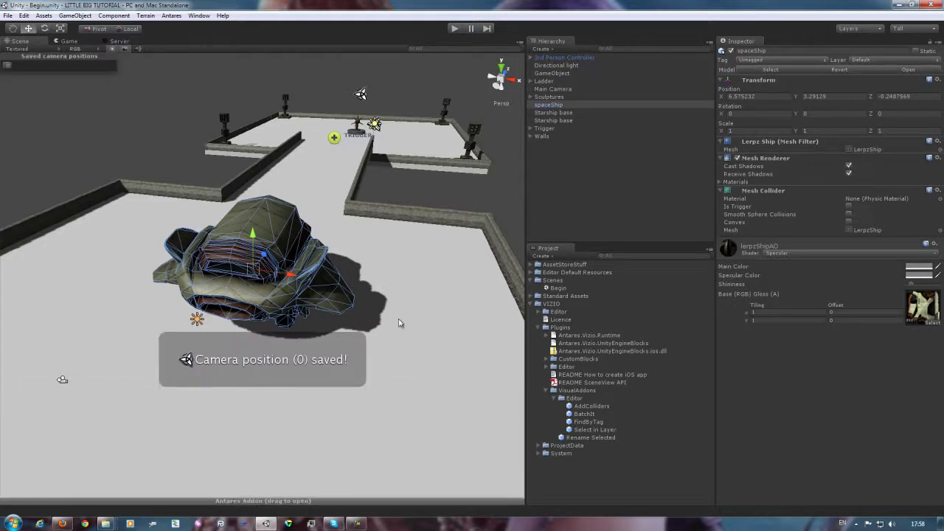
alt+drag(309, 353, 320, 299)
scroll(320, 299, up, 10)
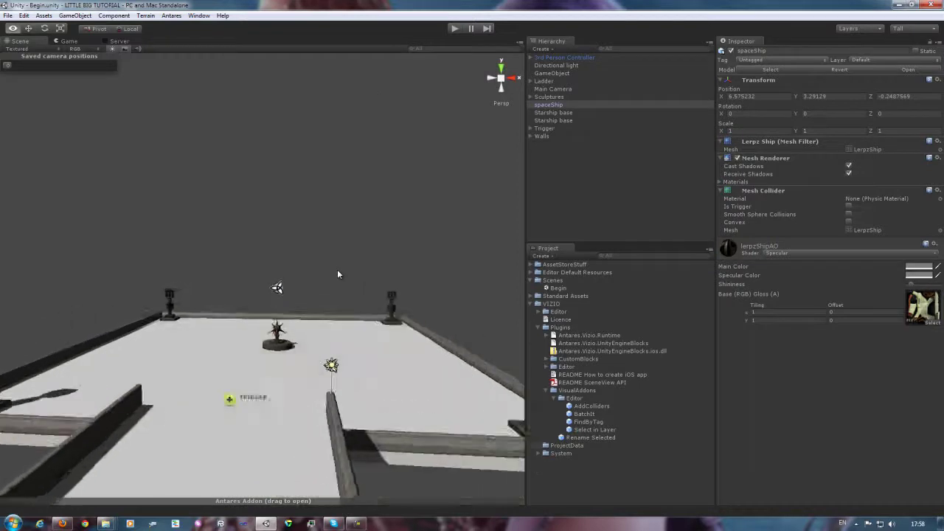
scroll(292, 267, up, 3)
key(0)
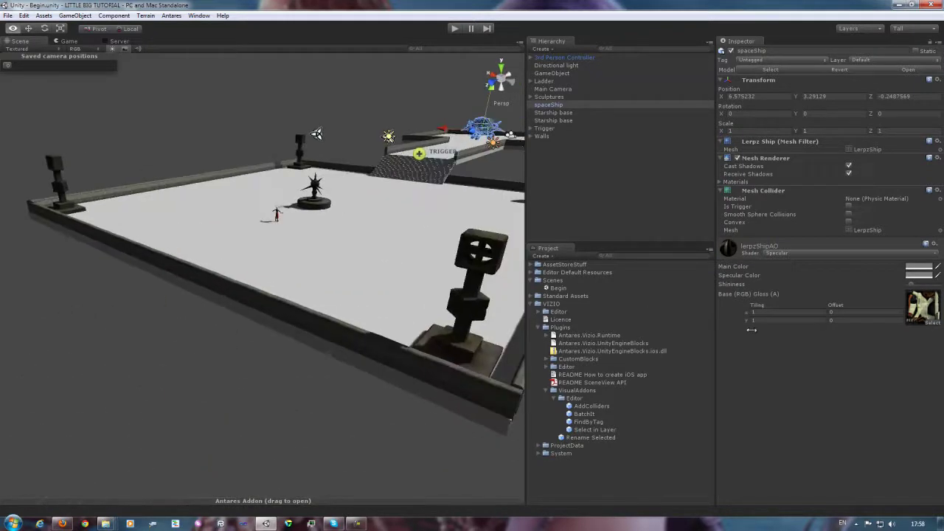
key(1)
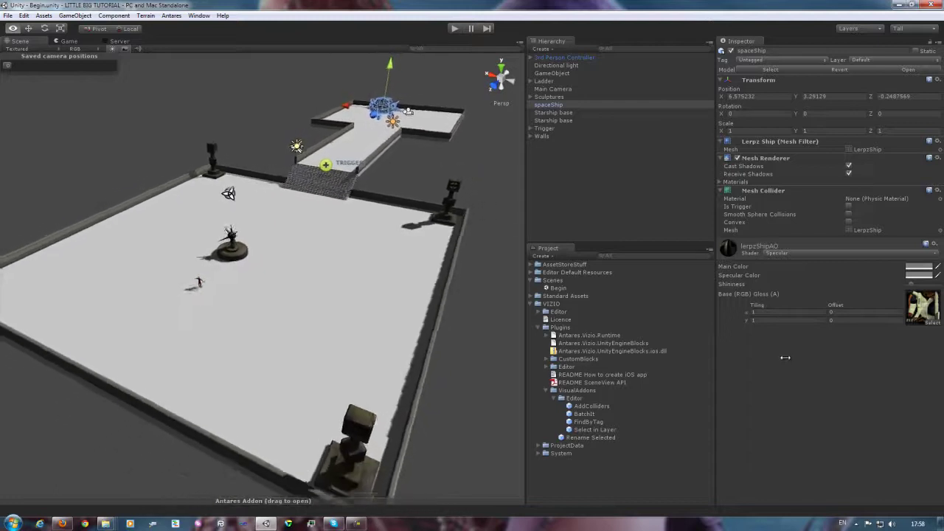
Save the whole-arena view as camera position 'All pili'.
drag(226, 504, 215, 400)
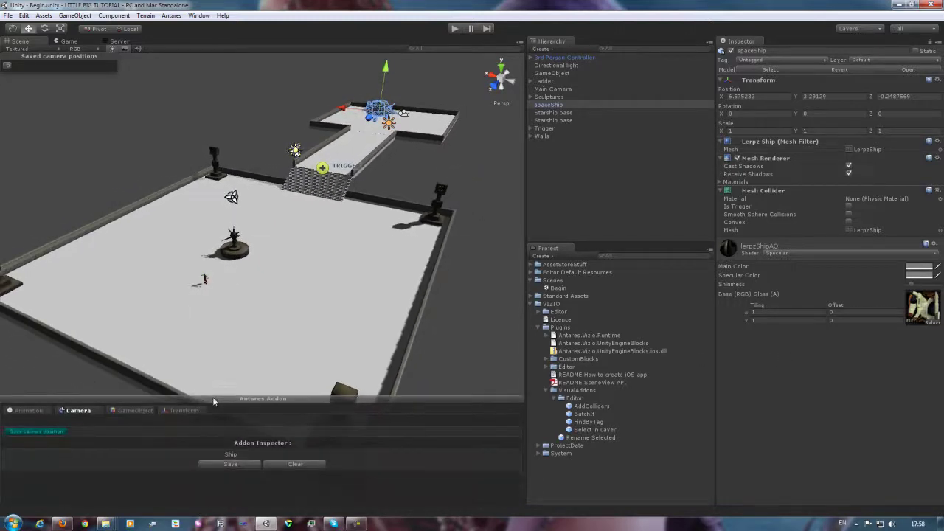
click(250, 455)
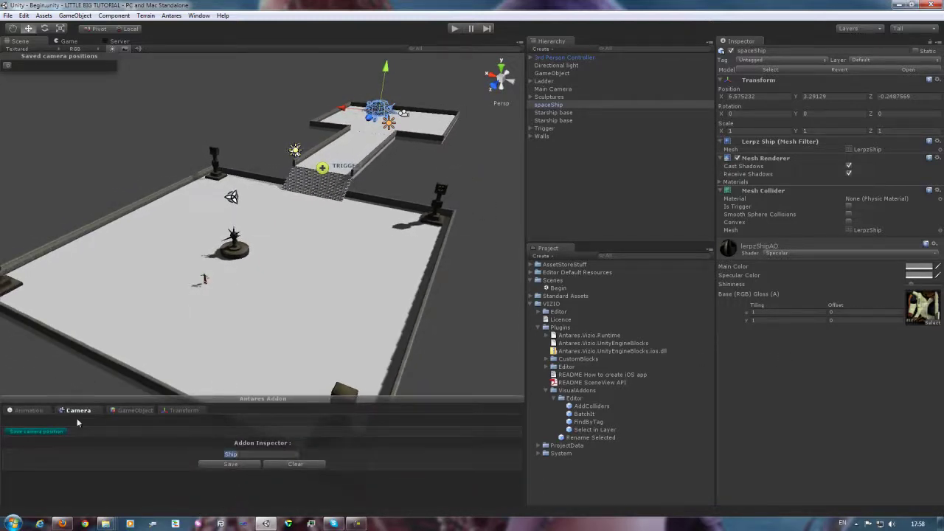
text(All pil)
text(ition)
click(211, 465)
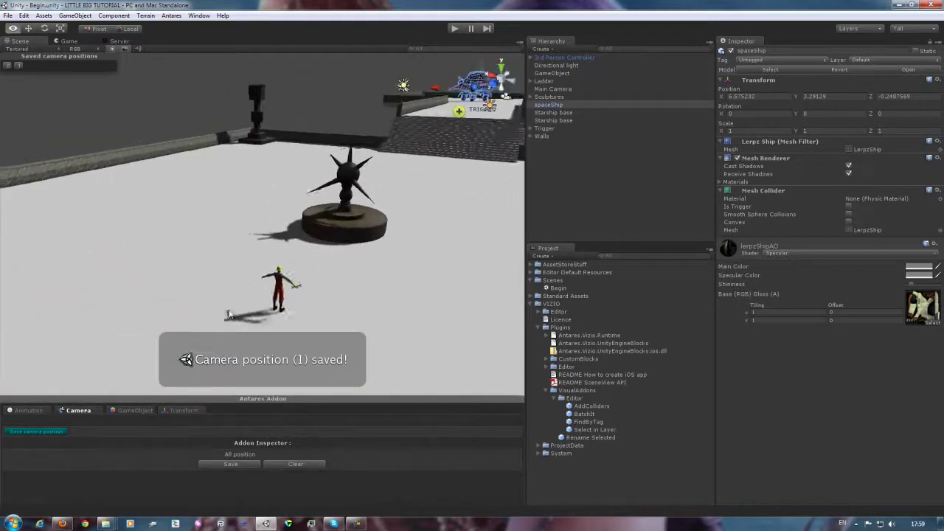
Save a closer view near the character as camera position 'Start'.
mouse_move(239, 307)
alt+mouse_down()
mouse_move(286, 306)
mouse_move(274, 307)
alt+mouse_up()
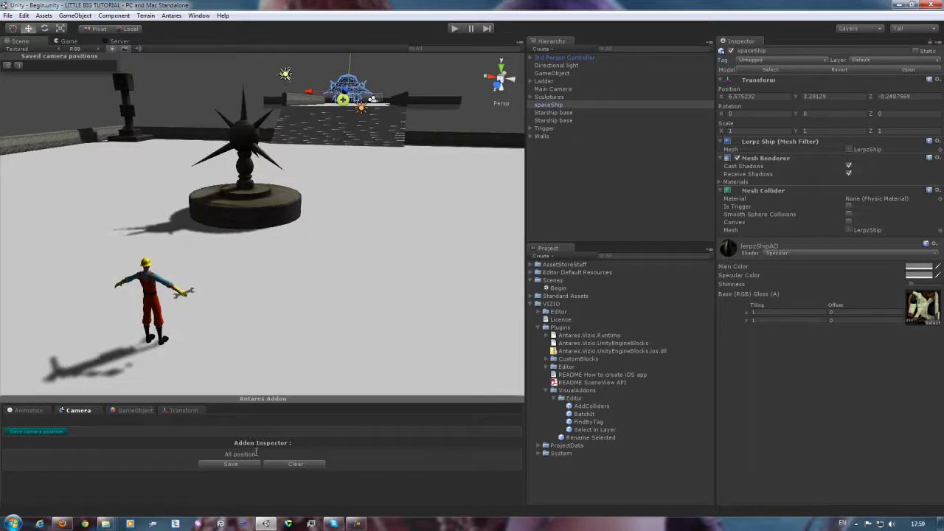
text(Start)
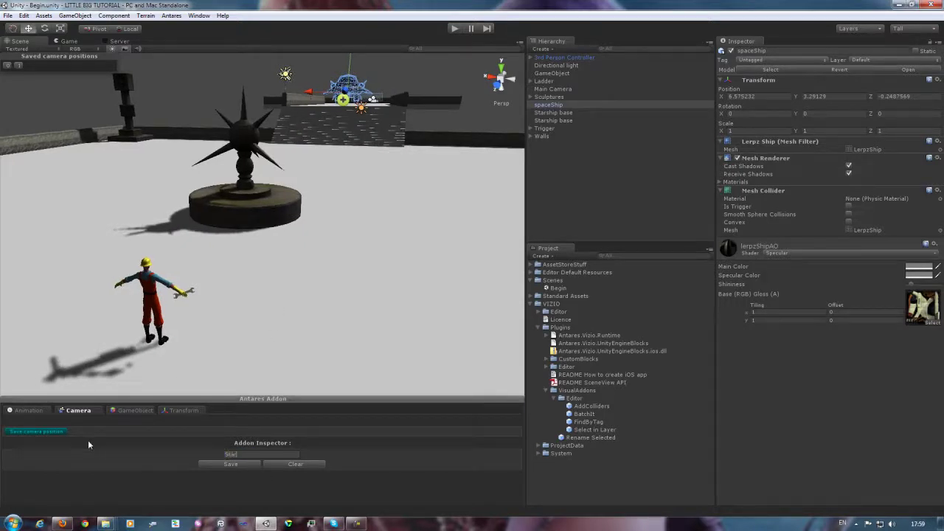
click(229, 465)
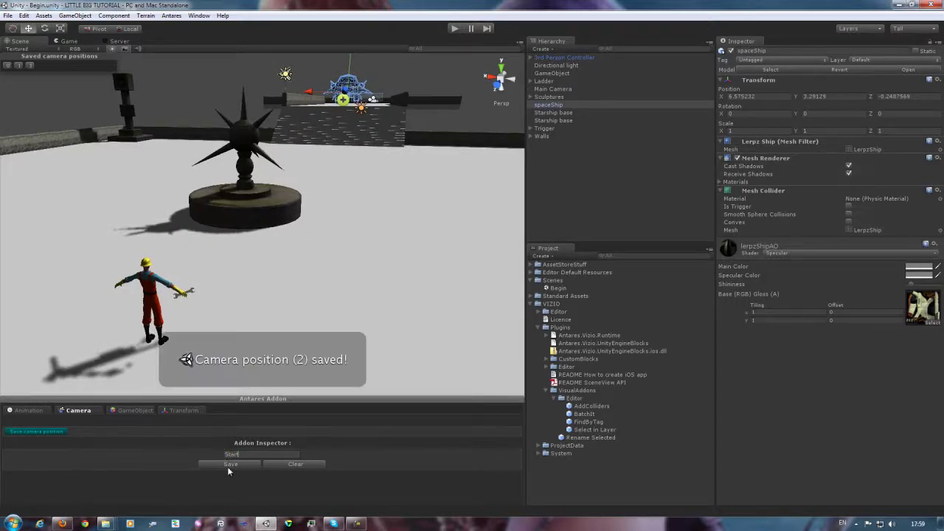
Save the view over the Trigger area as camera position 'Trigged'.
mouse_move(329, 325)
right_down()
mouse_move(281, 345)
mouse_move(291, 349)
right_up()
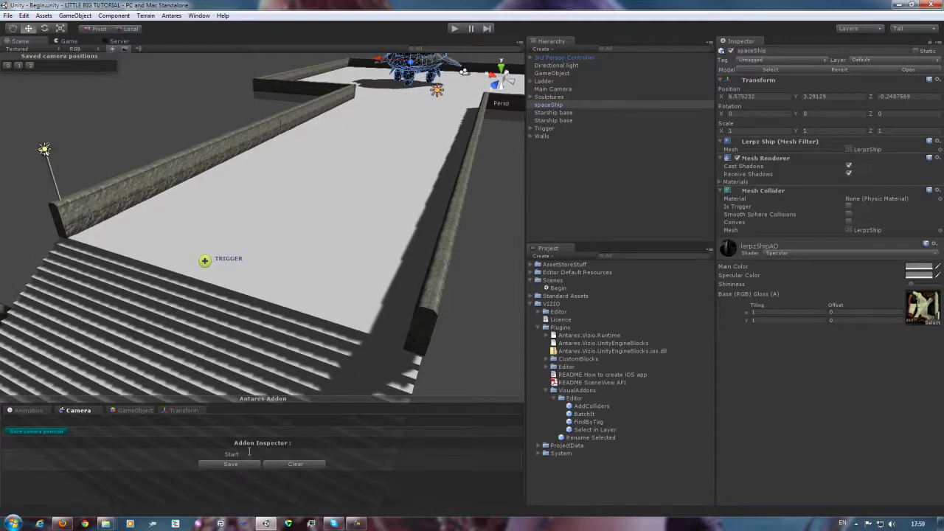
click(248, 452)
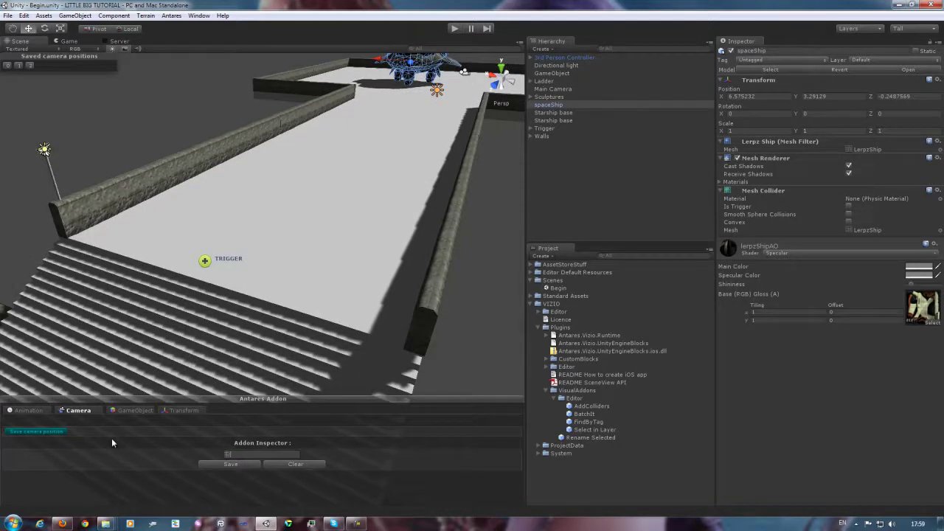
text(Trigged)
click(231, 464)
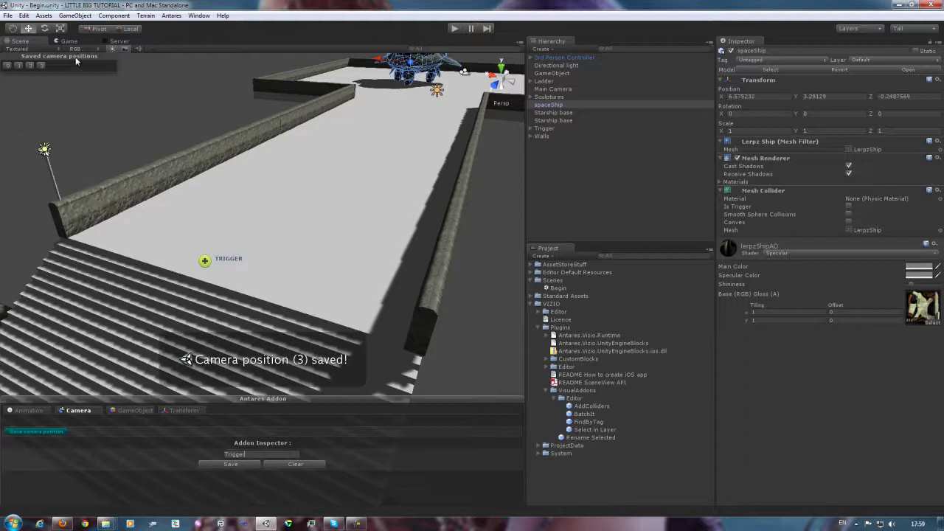
drag(76, 61, 194, 169)
Collapse the addon panel and reposition the Saved camera positions overlay mid-scene.
click(310, 405)
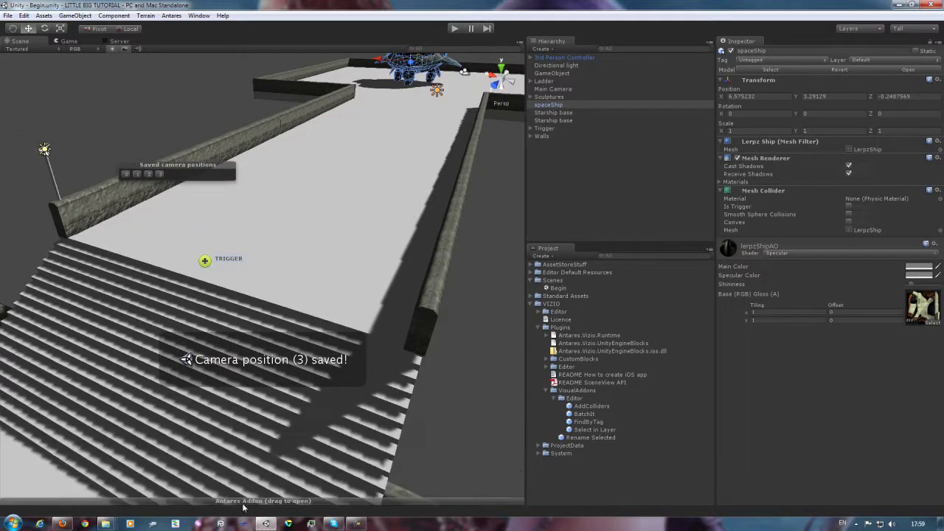
mouse_move(204, 163)
mouse_down()
mouse_move(105, 15)
mouse_move(92, 16)
mouse_up()
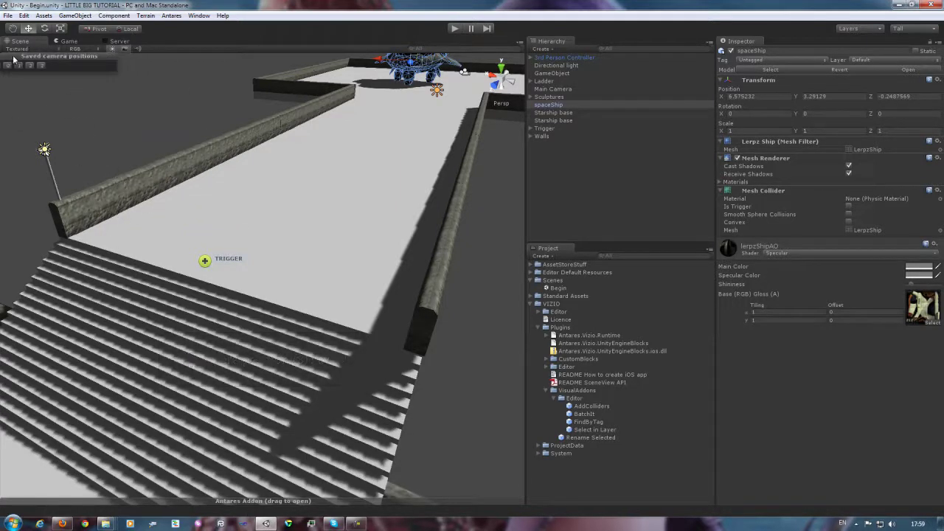
drag(48, 60, 77, 473)
drag(45, 59, 261, 145)
Recall the Ship, All, Start and Trigger views, then fly toward the sculpture.
click(7, 66)
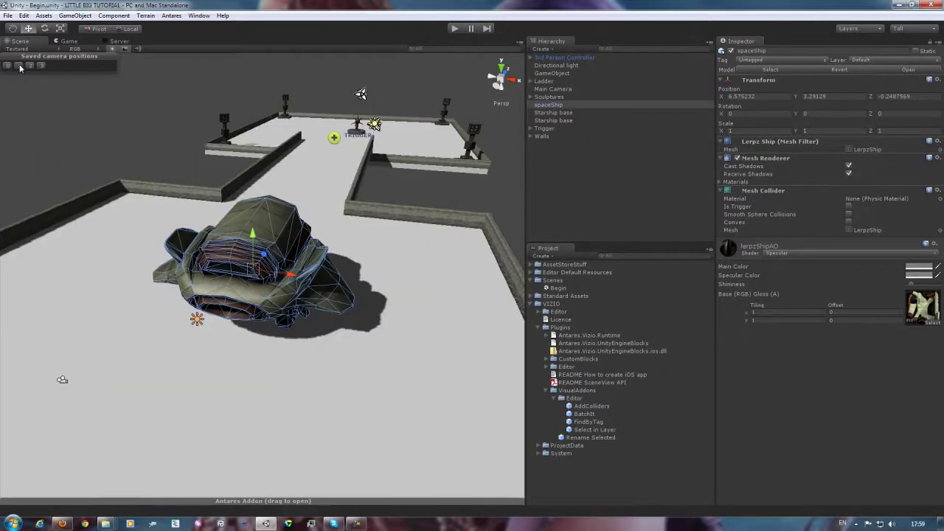
click(20, 66)
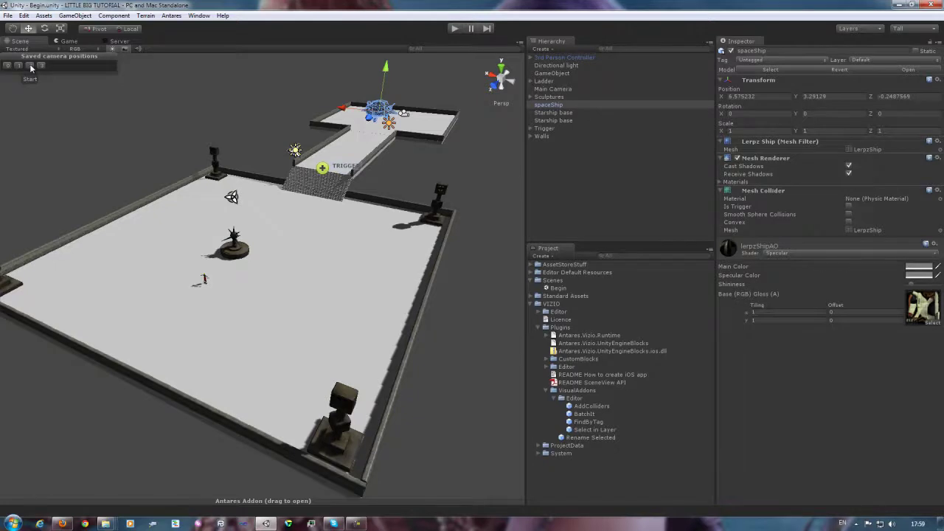
click(30, 67)
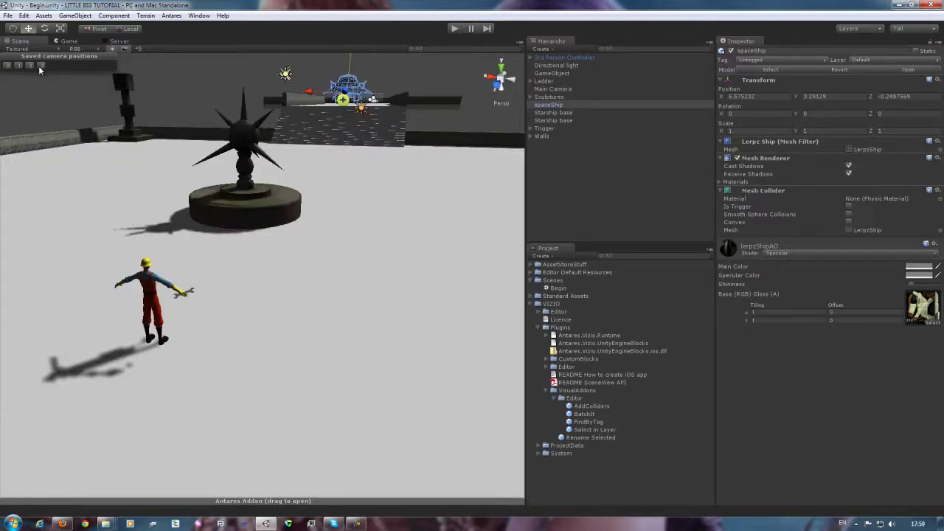
click(40, 66)
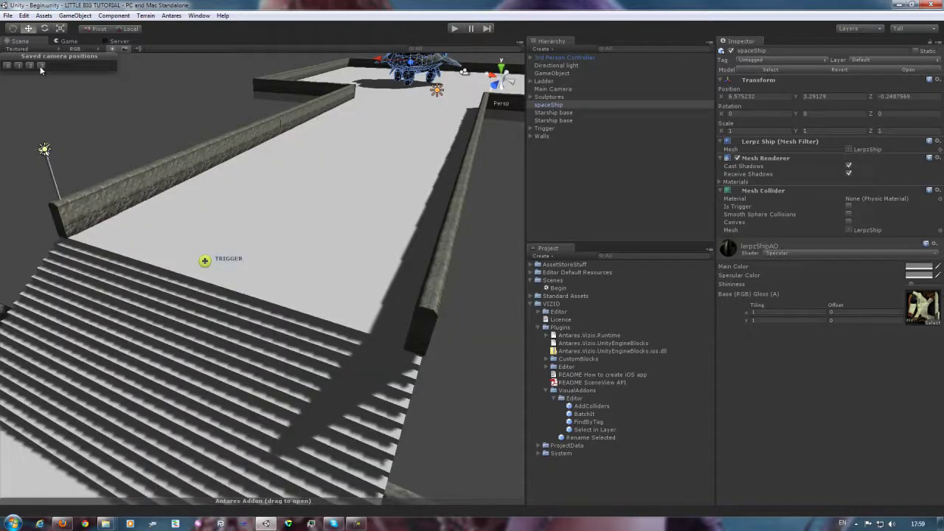
mouse_move(520, 267)
right_down()
mouse_move(93, 330)
mouse_move(399, 362)
right_up()
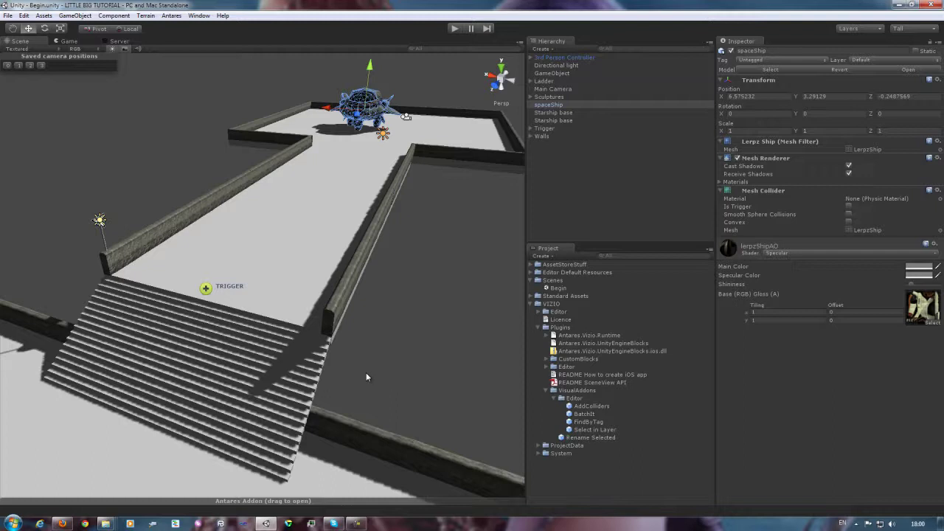
scroll(232, 232, down, 3)
Jump through the All, Start, Trigger and Ship views, ending on the whole-arena view.
click(20, 67)
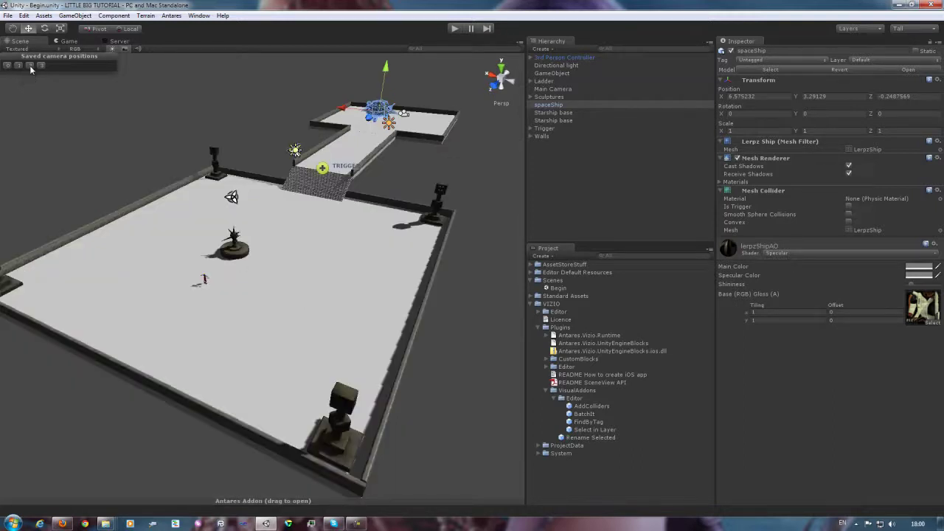
click(30, 66)
click(41, 66)
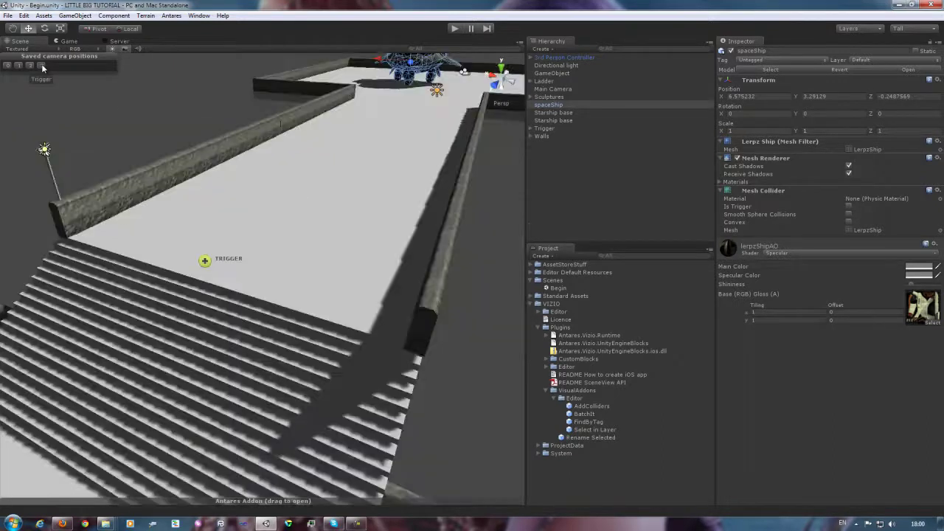
click(8, 67)
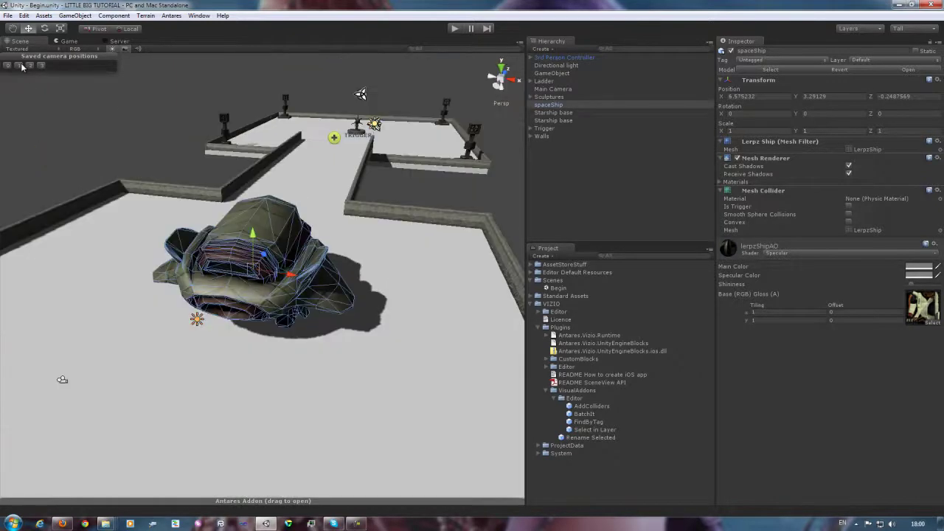
click(22, 66)
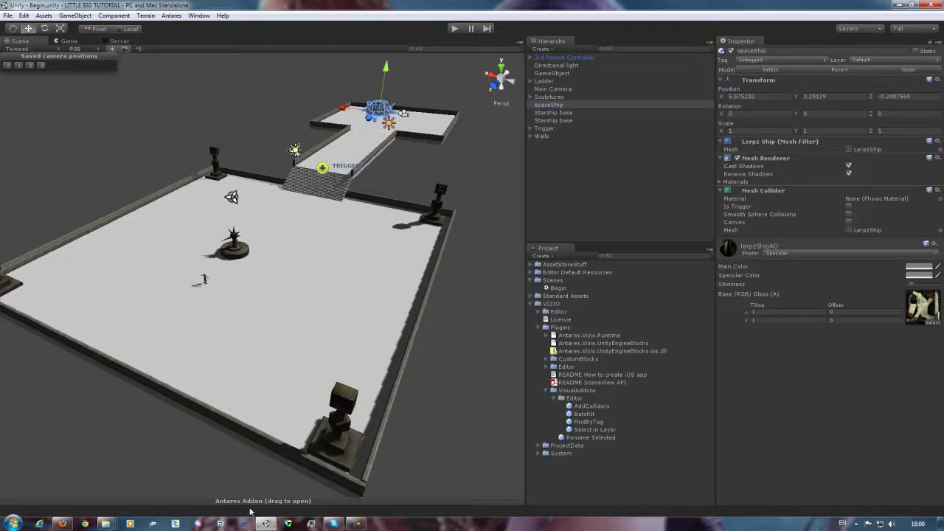
Reopen the Antares Addon panel at a smaller height and switch to its Animation section.
drag(252, 503, 225, 361)
drag(224, 347, 224, 383)
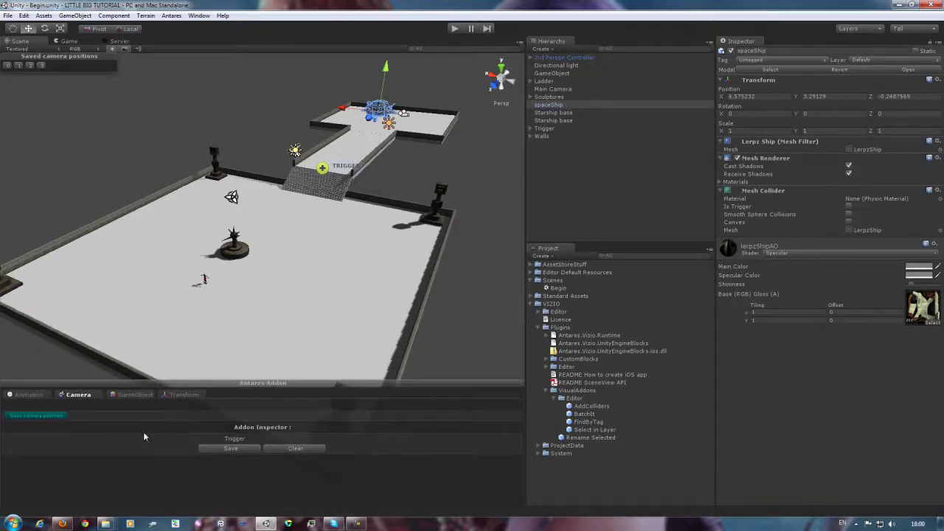
click(34, 395)
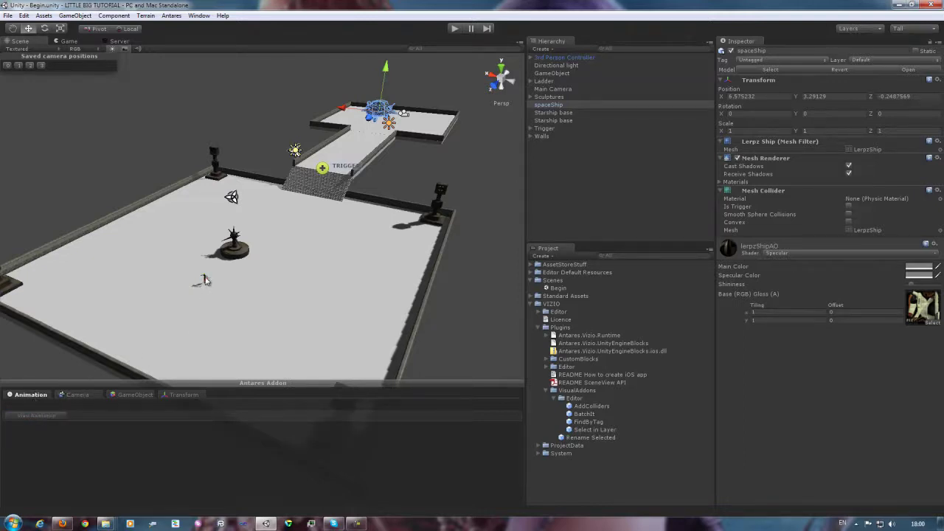
Frame the 3rd Person Controller, enable animation preview, and scrub its run forward then back to 0.
double_click(558, 59)
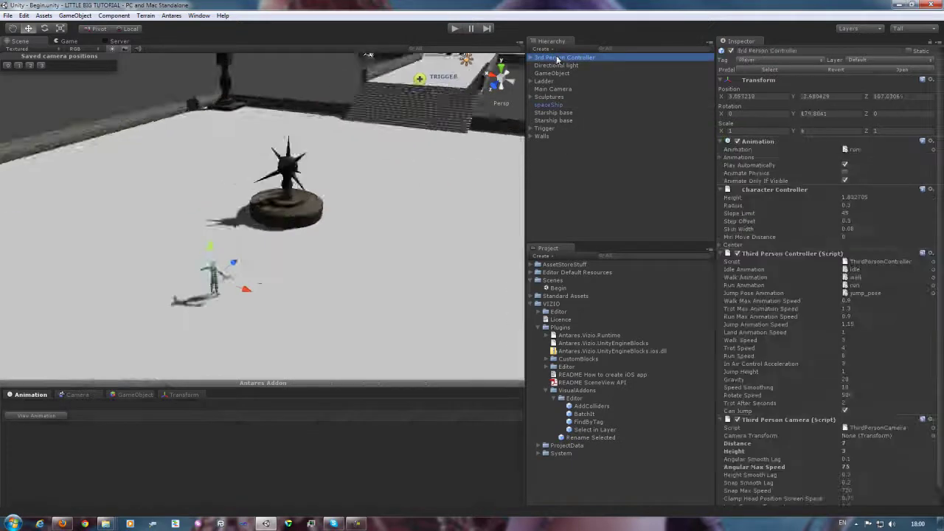
click(34, 416)
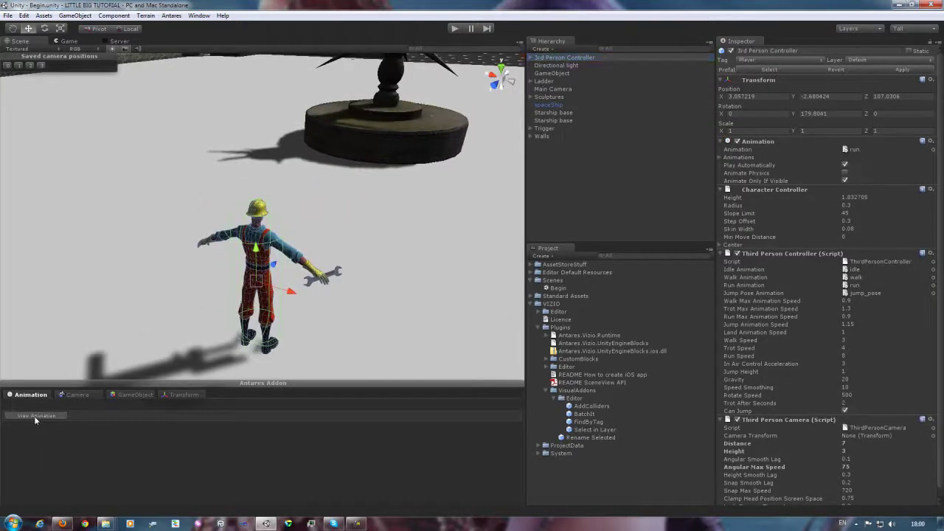
mouse_move(205, 440)
mouse_down()
mouse_move(381, 440)
mouse_move(253, 441)
mouse_move(291, 446)
mouse_up()
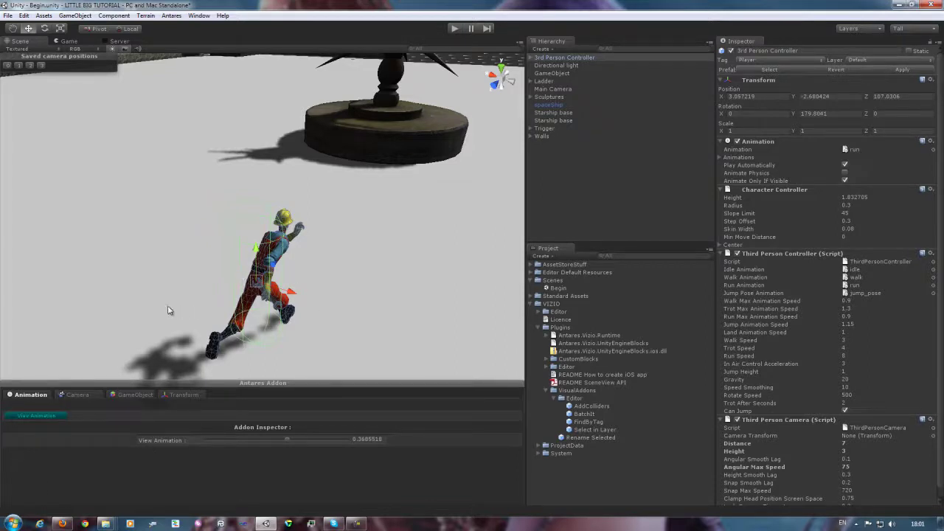
alt+drag(135, 320, 447, 262)
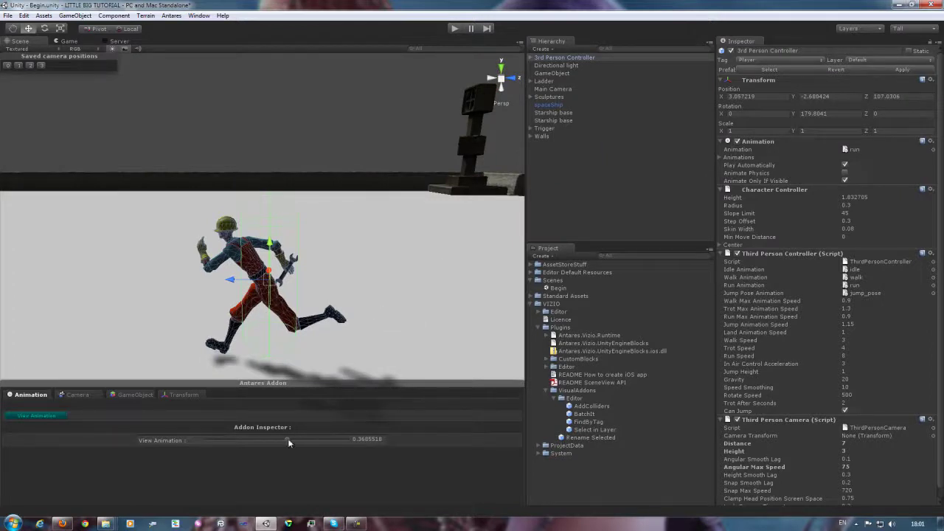
drag(288, 440, 143, 445)
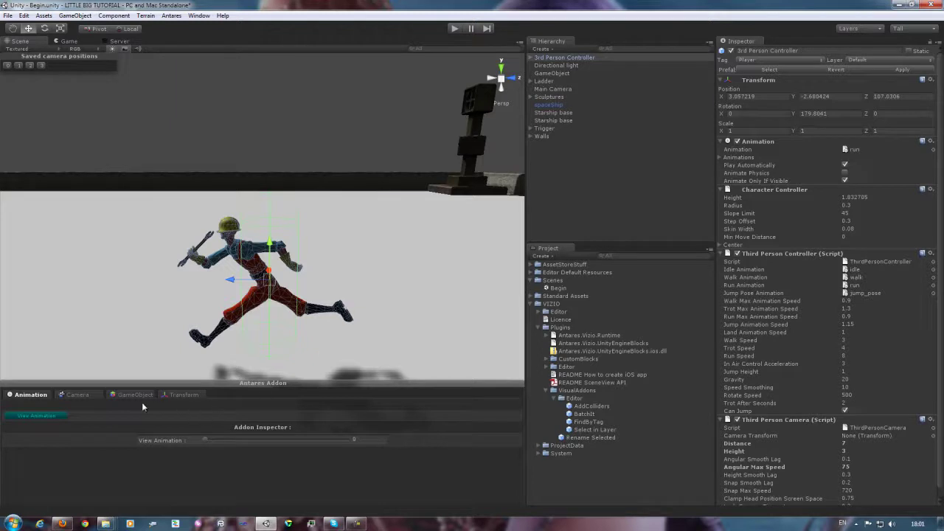
Run Add Colliders from the GameObject tools, then zoom out to a top-down view of the level.
click(124, 396)
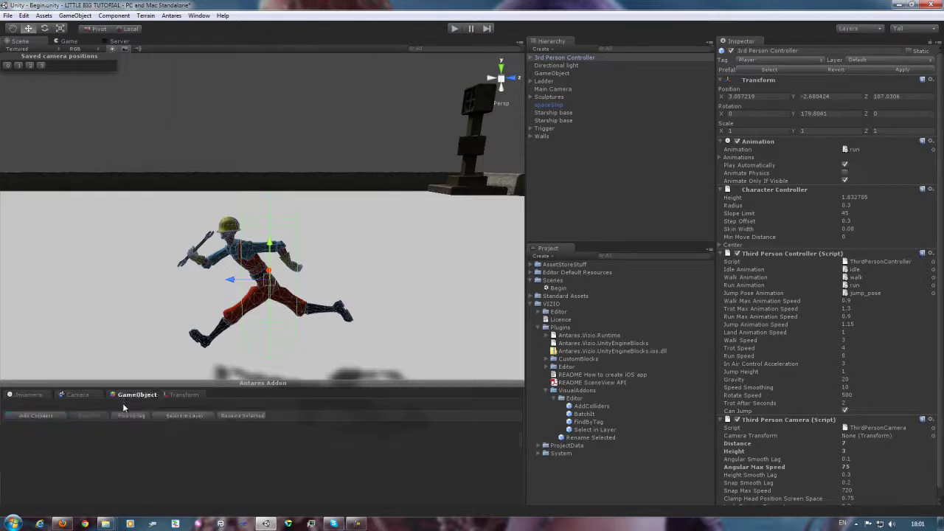
mouse_move(148, 295)
right_down()
mouse_move(178, 285)
mouse_move(42, 428)
right_up()
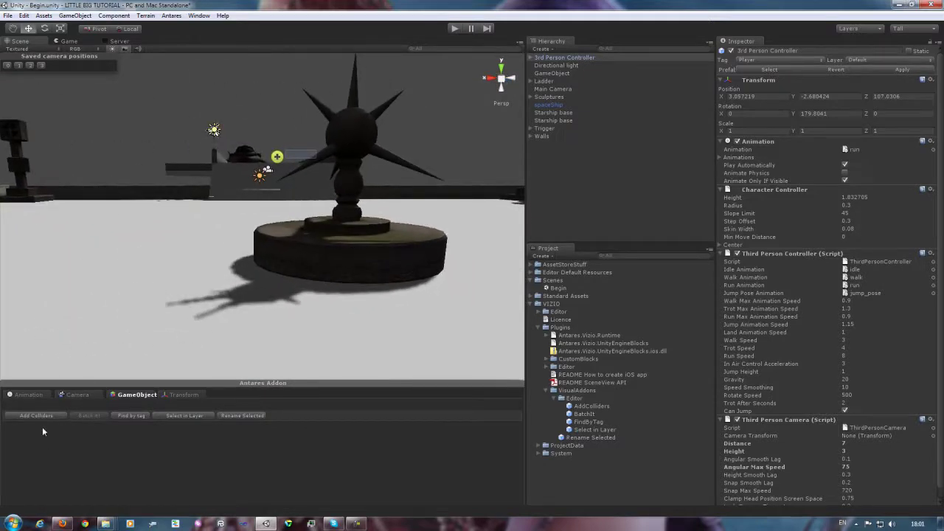
click(35, 415)
scroll(269, 341, down, 3)
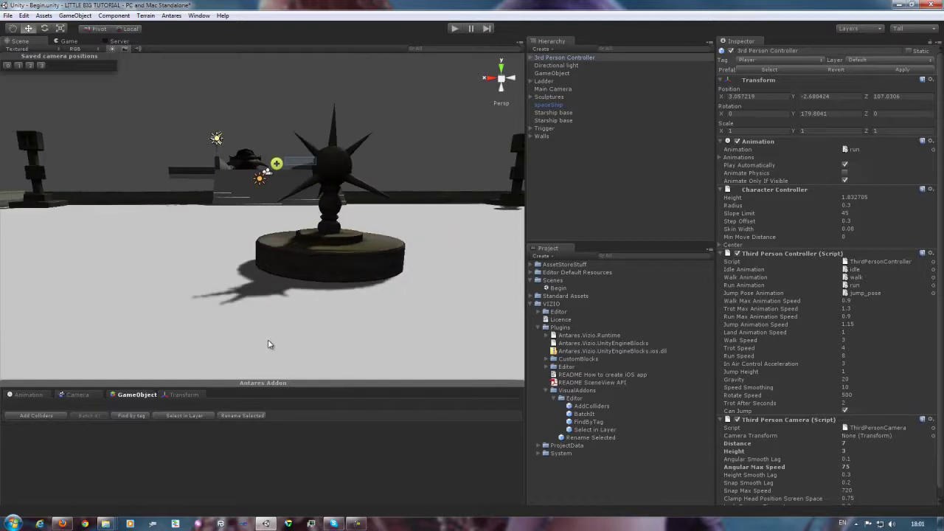
scroll(269, 342, down, 2)
scroll(255, 348, down, 2)
scroll(256, 346, down, 2)
scroll(249, 339, down, 2)
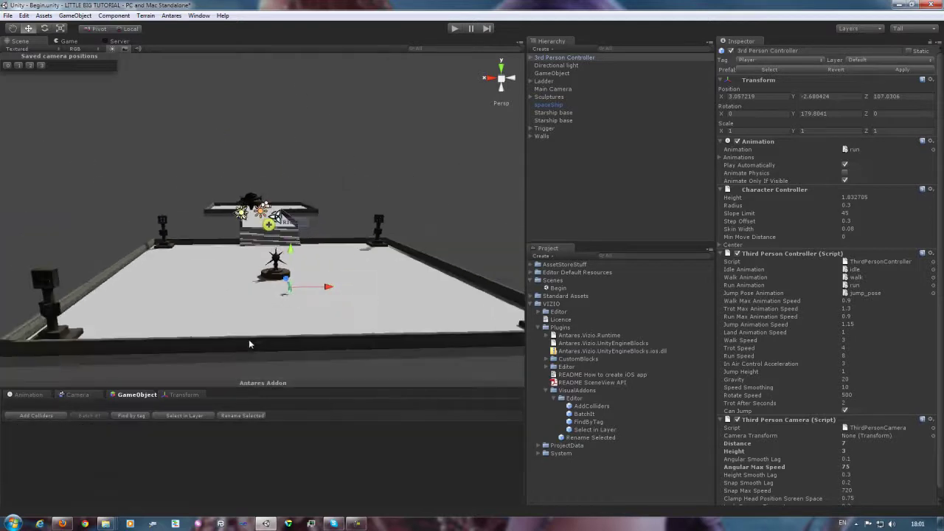
scroll(249, 339, down, 2)
middle_drag(249, 339, 236, 213)
alt+drag(236, 217, 103, 442)
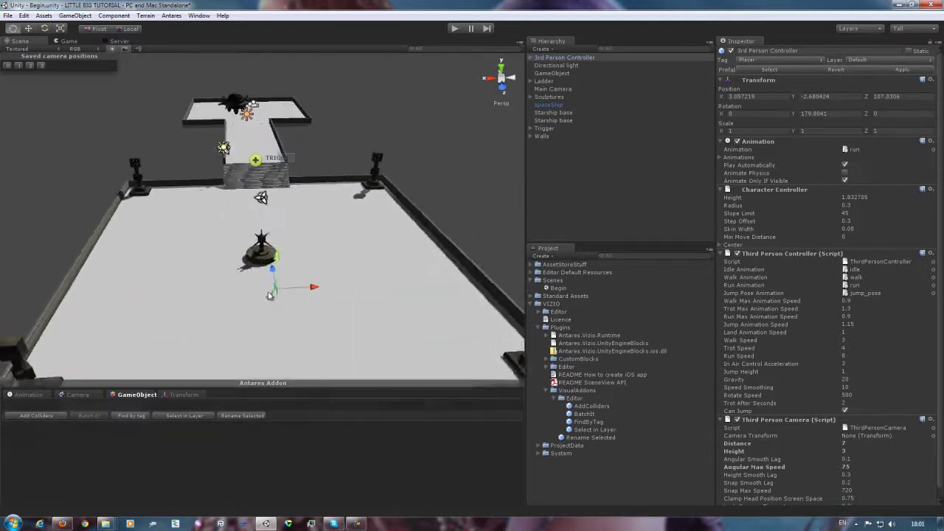
Show the Box and Mesh Collider settings and open the AddColliders asset's UNIVERSE graph.
click(40, 417)
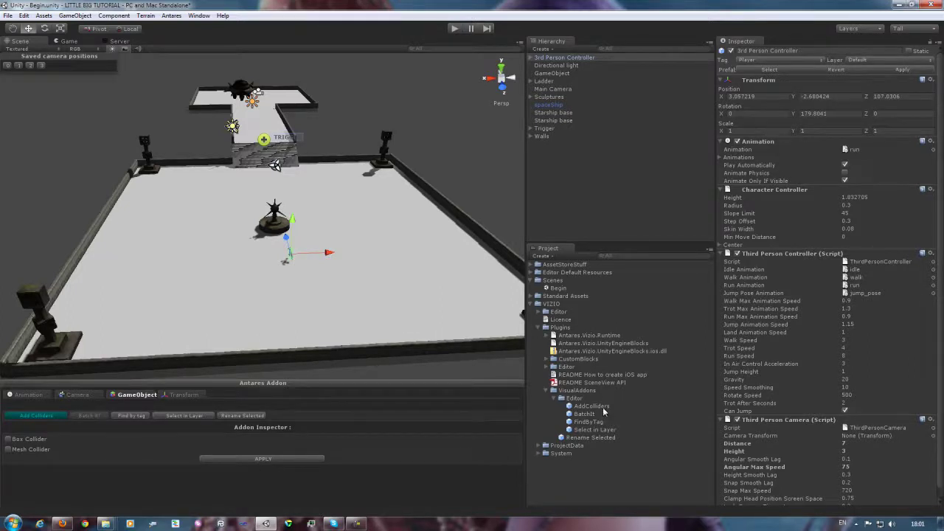
click(601, 406)
click(776, 140)
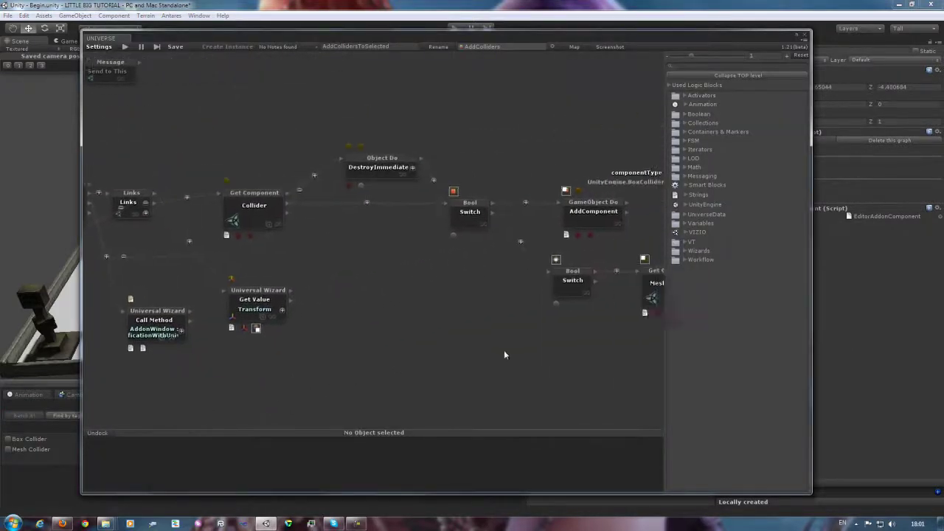
Zoom and pan across the AddColliders graph to the Message and Universal Wizard nodes.
scroll(470, 362, down, 2)
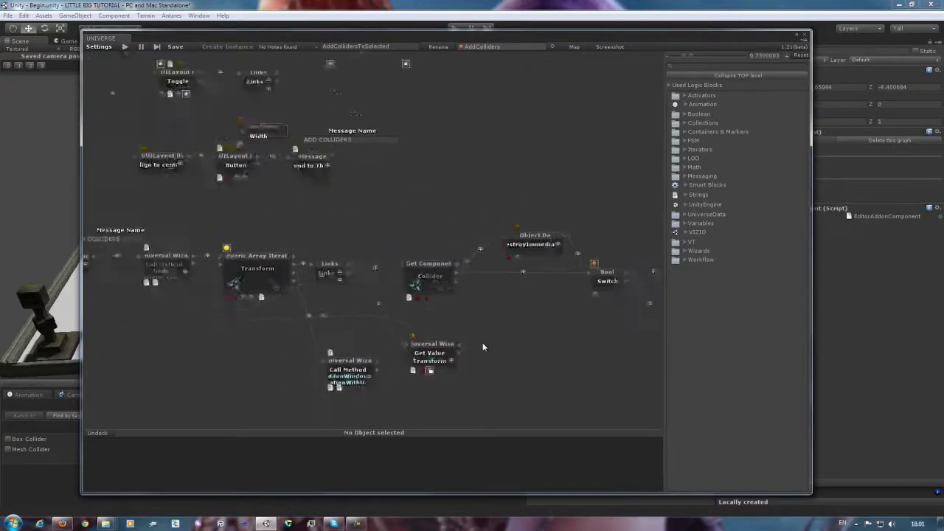
scroll(483, 342, down, 2)
scroll(487, 364, down, 2)
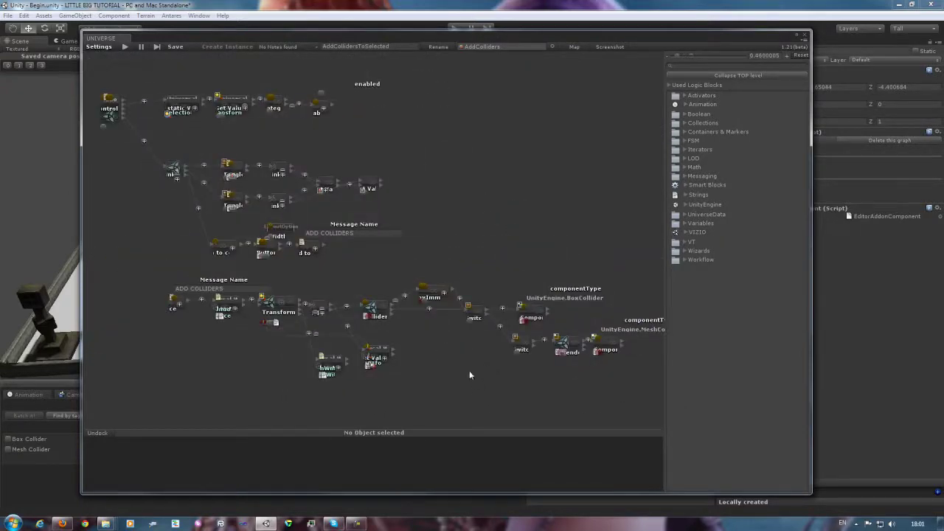
scroll(469, 373, up, 5)
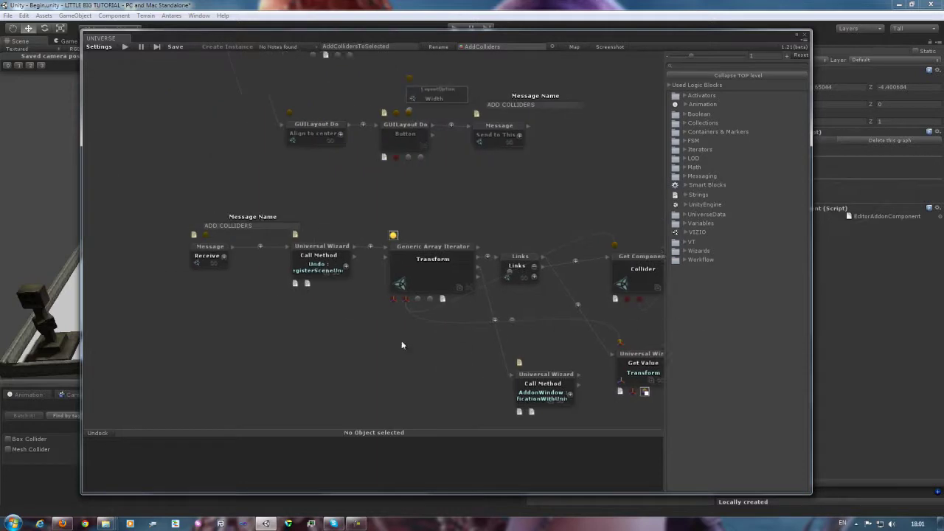
scroll(335, 283, up, 5)
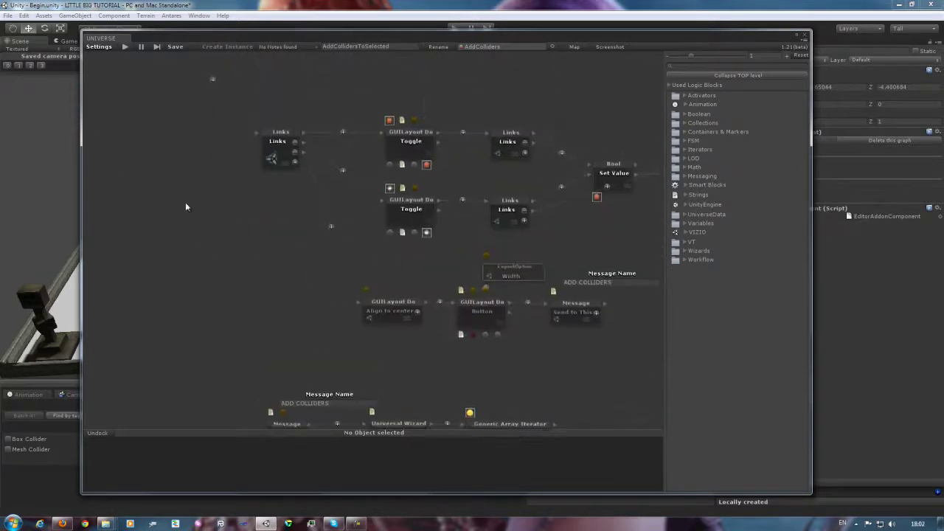
scroll(317, 375, up, 5)
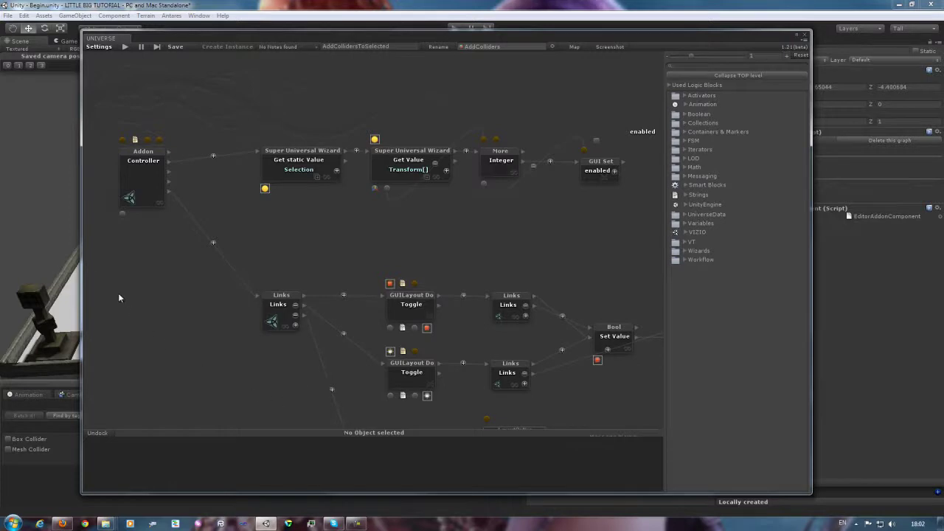
middle_drag(240, 382, 126, 249)
middle_drag(189, 369, 232, 157)
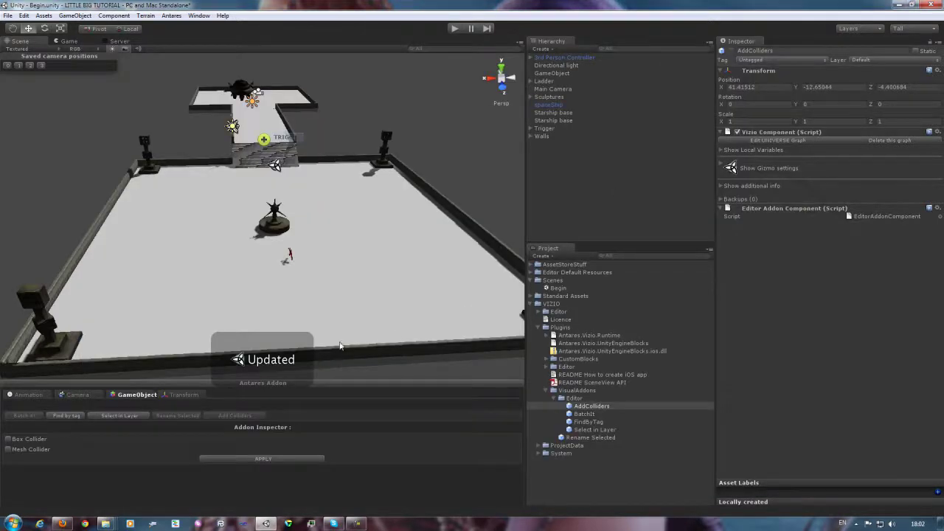
Rotate the level to an angled overview and open the README SceneView API PDF.
middle_drag(339, 345, 371, 298)
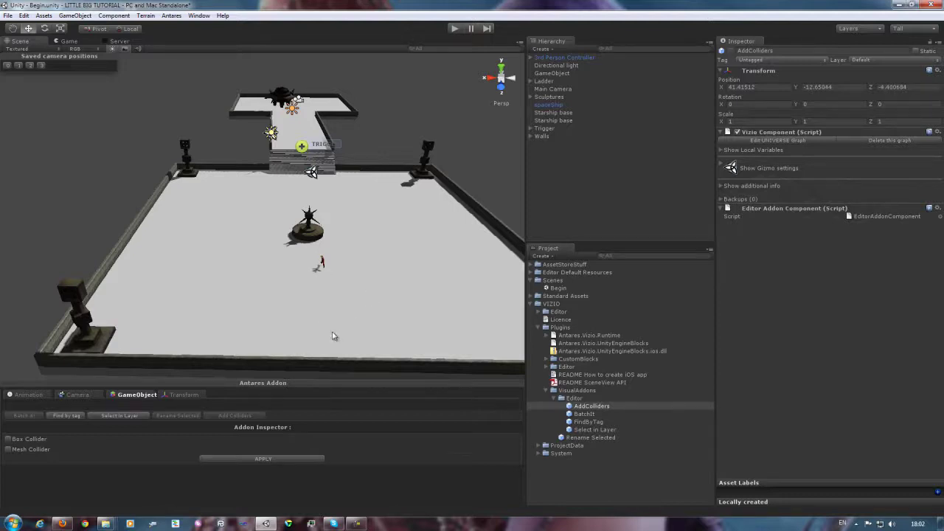
alt+drag(266, 313, 312, 319)
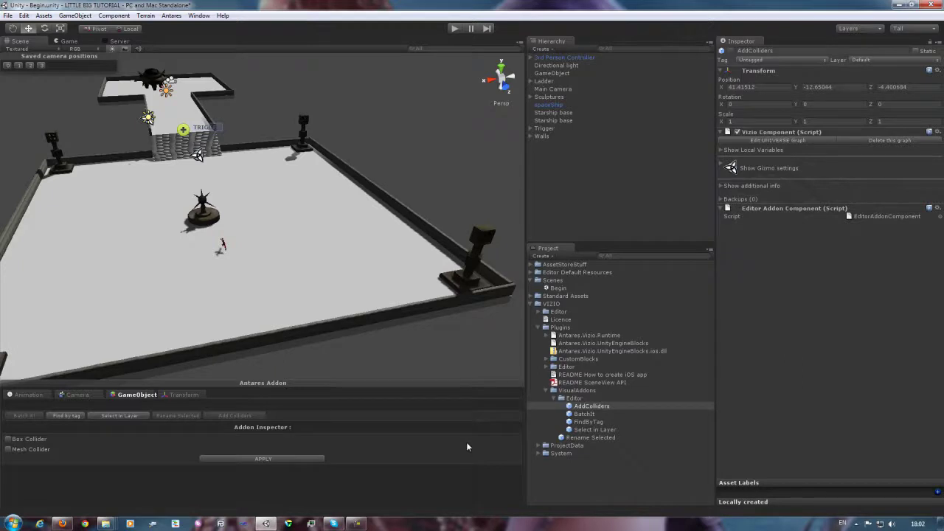
click(603, 384)
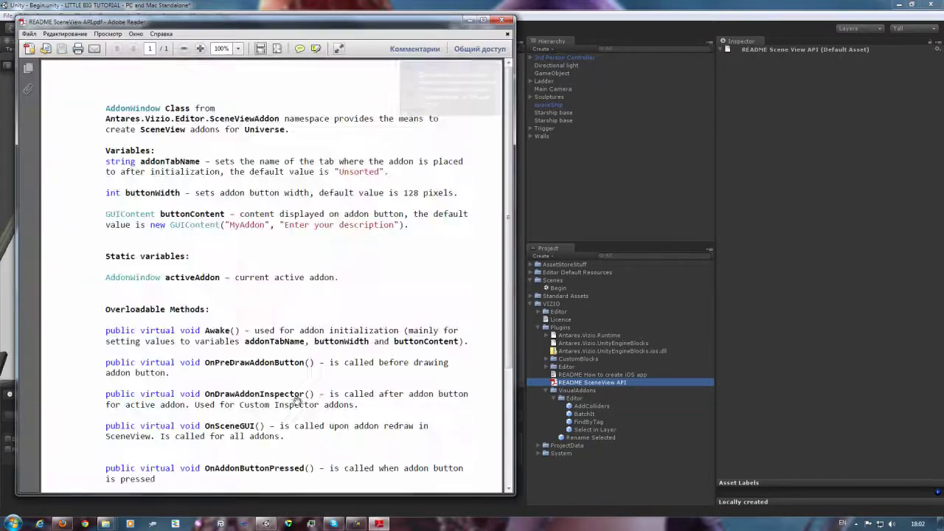
scroll(298, 400, down, 5)
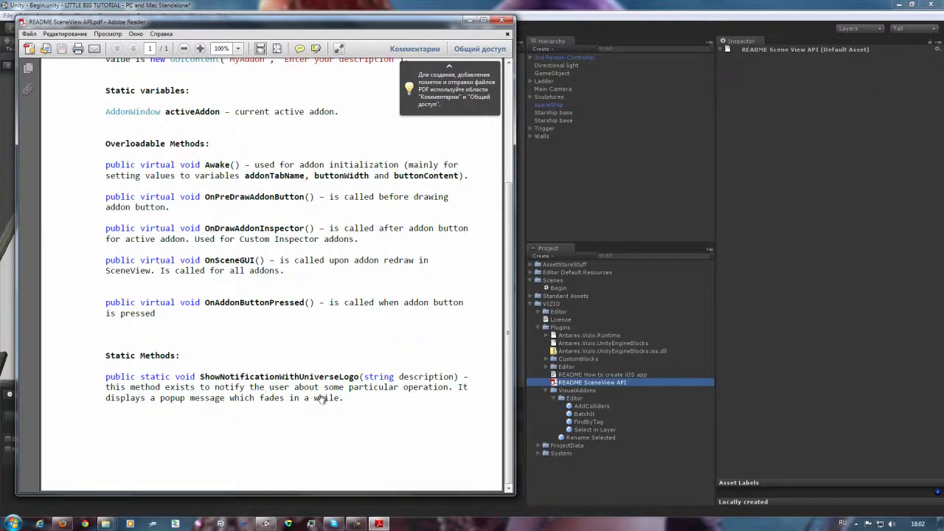
scroll(322, 399, up, 4)
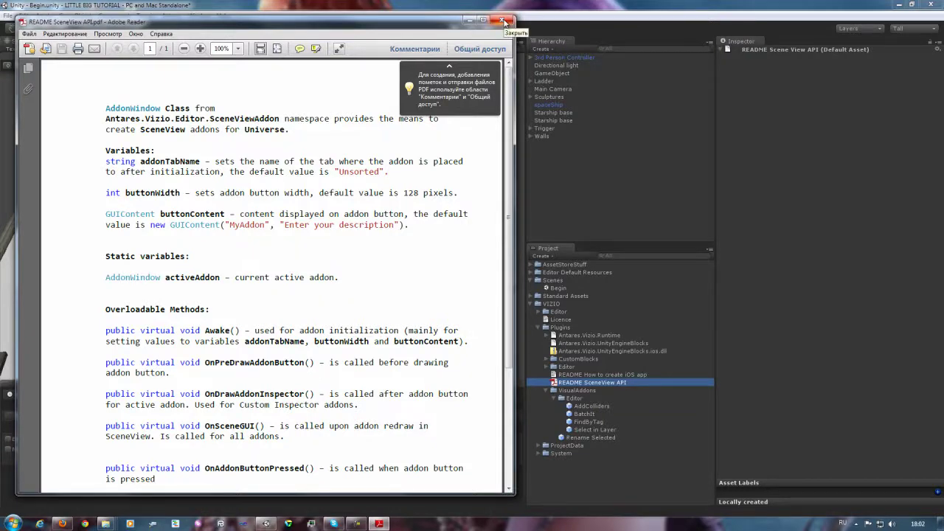
click(503, 20)
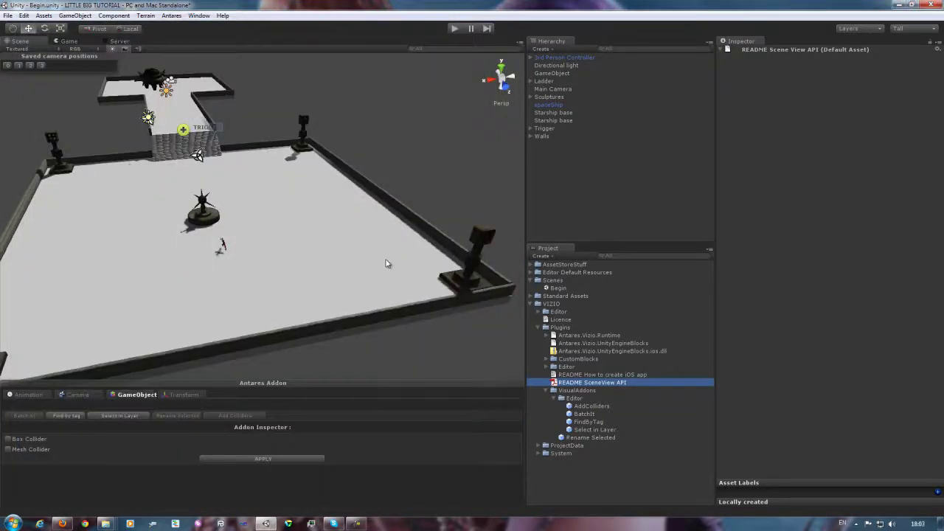